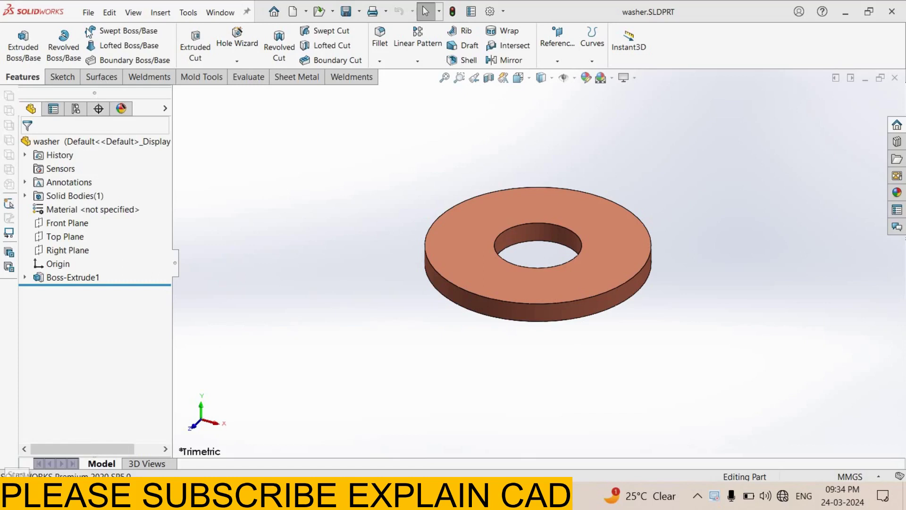
- Make a new drawing from the washer part, with the A3 (ISO) sheet size selected
key("alt+f")
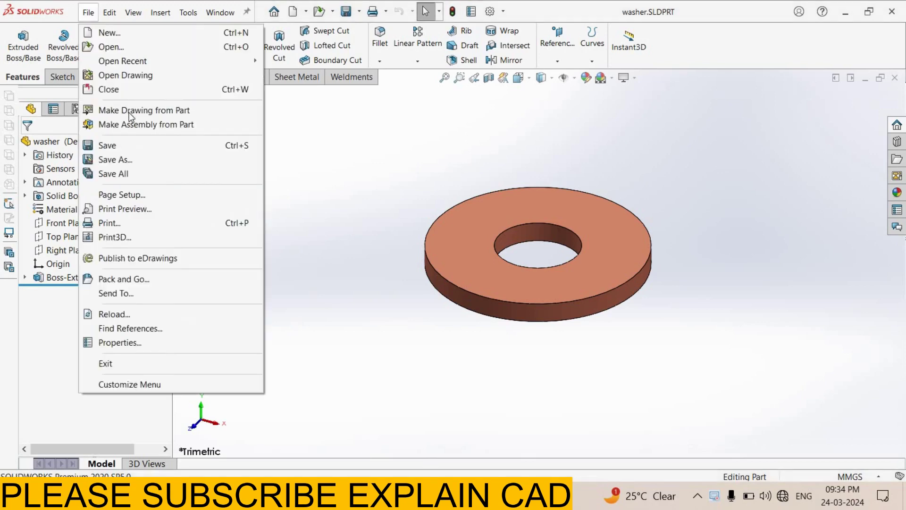
key("Return")
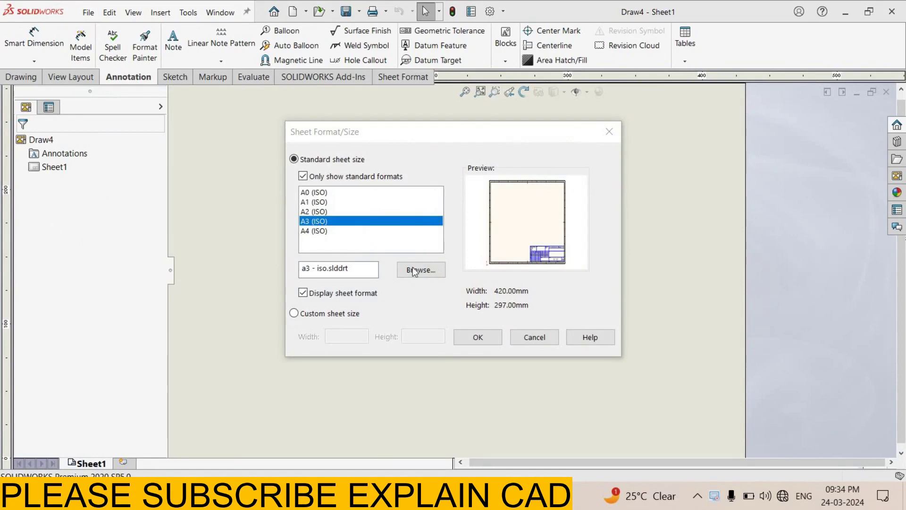
- Accept A3 (ISO) and place the washer's top view, a projected view and a shaded isometric view
left_click(479, 338)
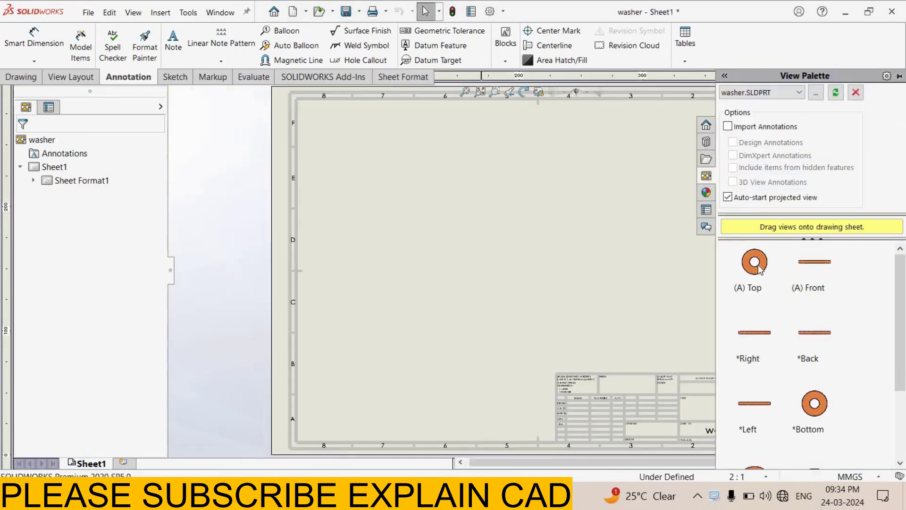
left_click_drag(616, 260, 400, 194)
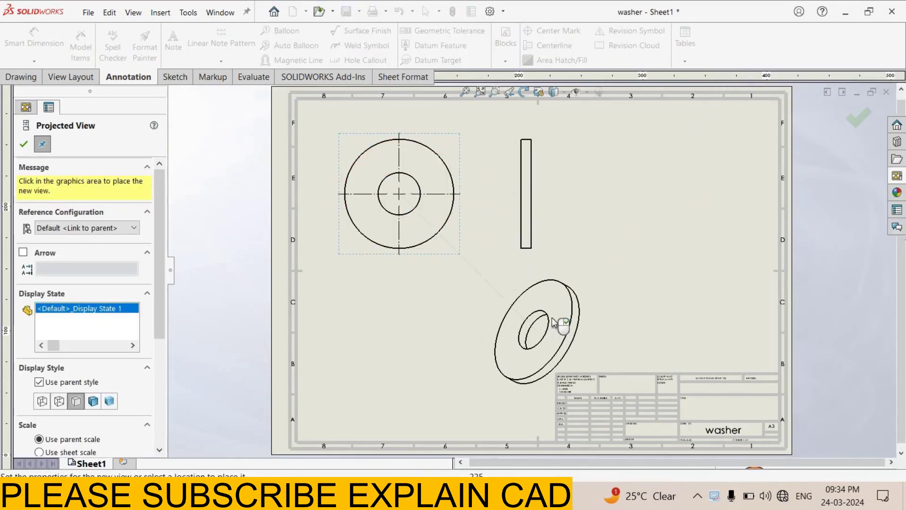
left_click(554, 322)
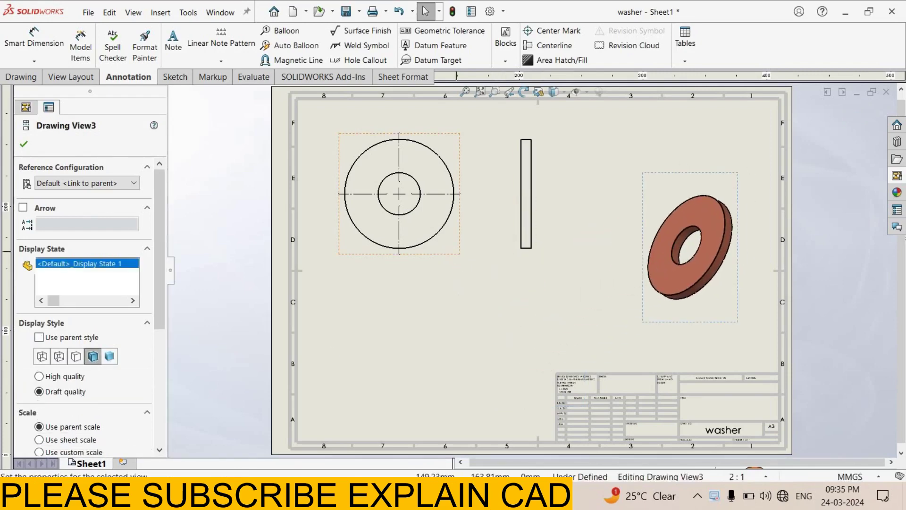
left_click(444, 250)
left_click(356, 317)
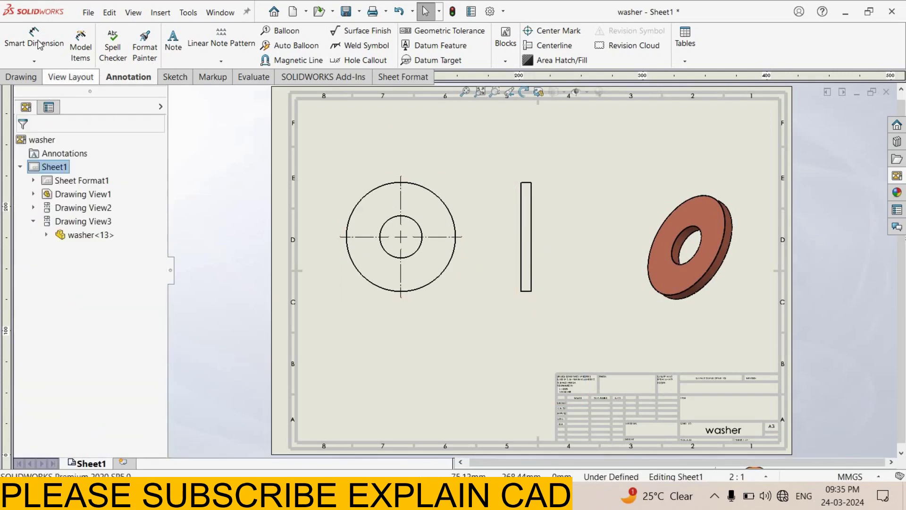
- Add the Ø44 outer, Ø17 inner diameter and 4 thickness dimensions with Smart Dimension
right_click_drag(314, 441, 378, 385)
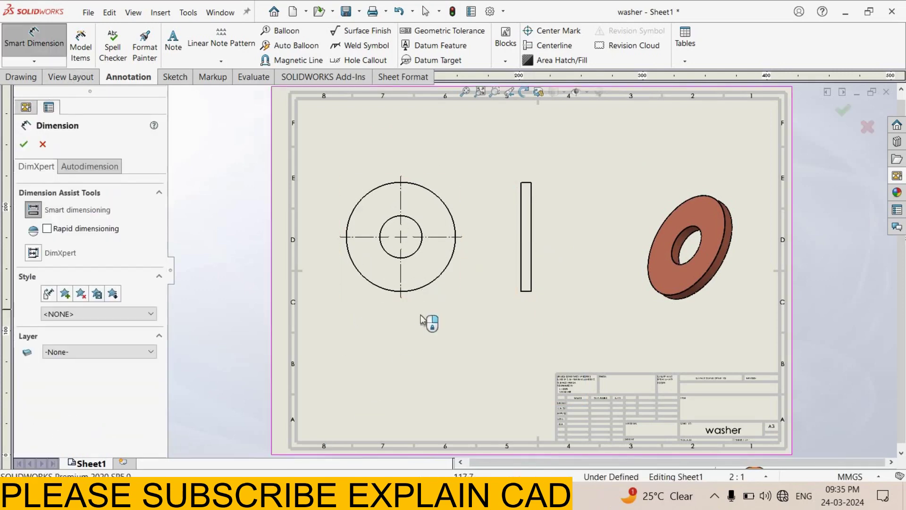
left_click(406, 291)
left_click(415, 364)
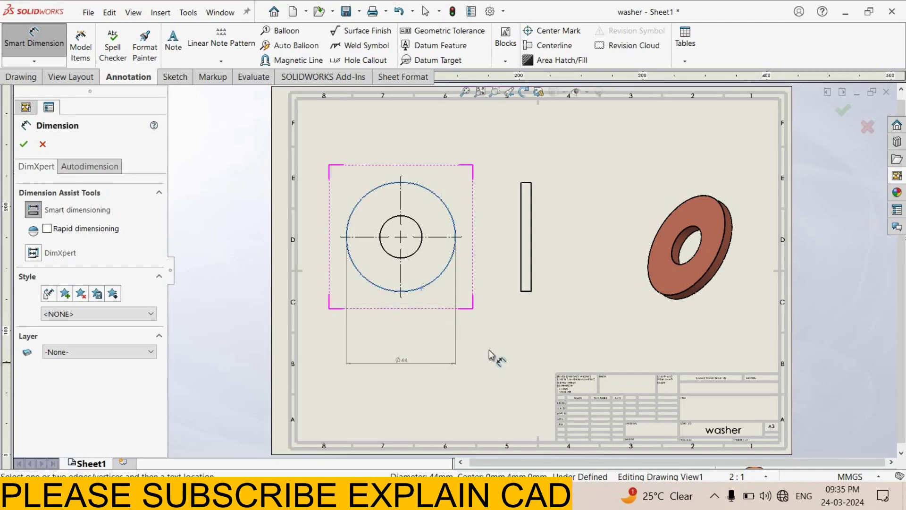
key("Escape")
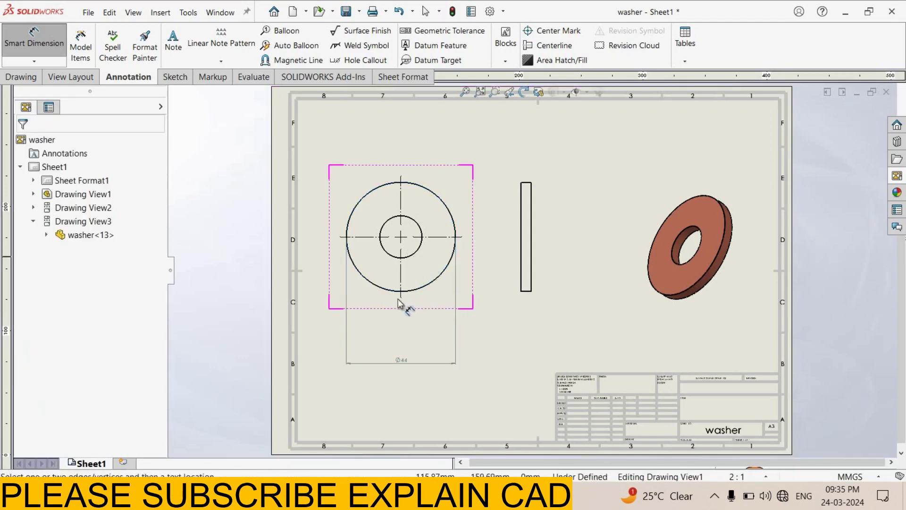
left_click(404, 257)
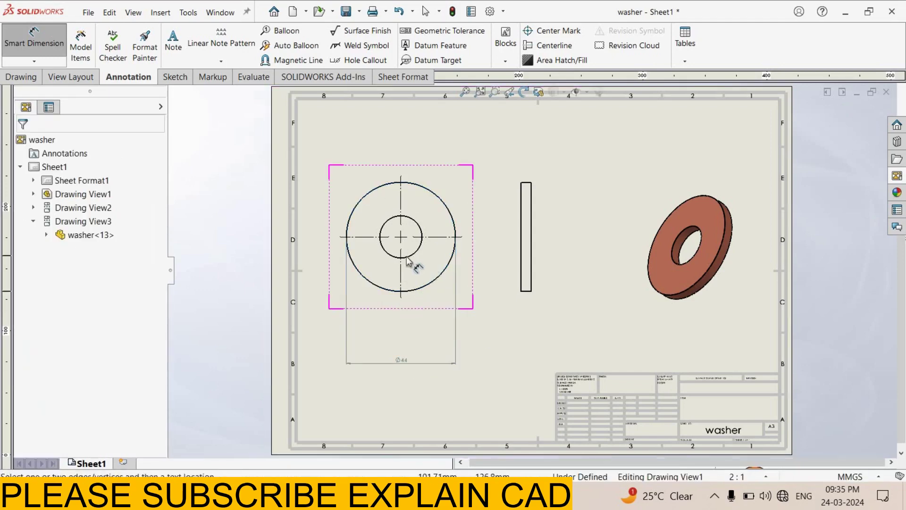
left_click(406, 317)
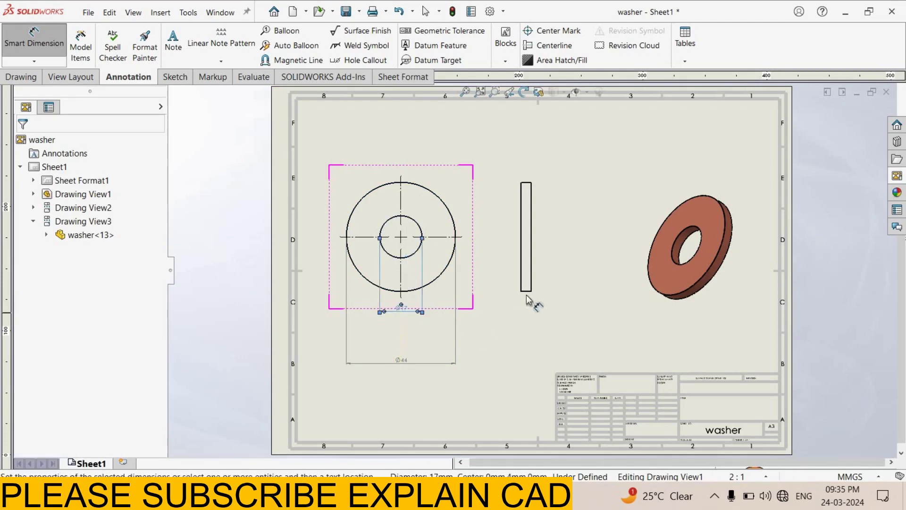
key("Escape")
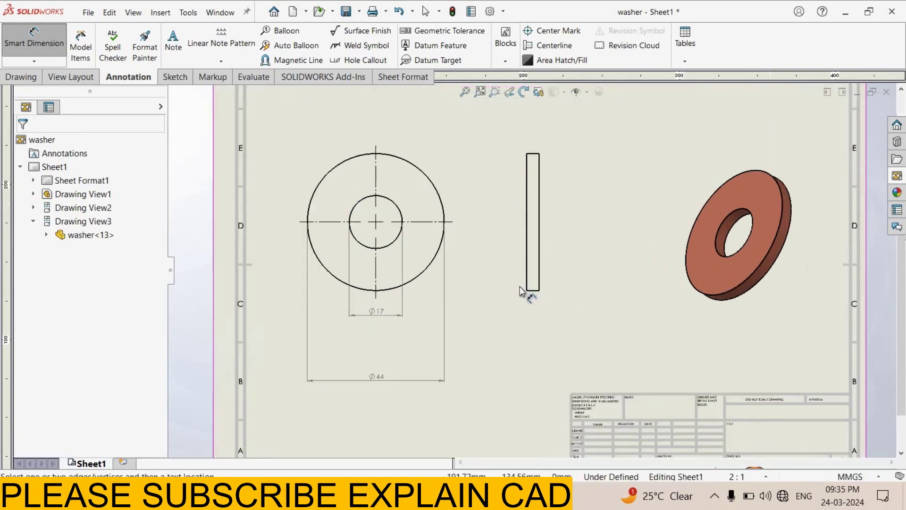
scroll(520, 295, "down", 3)
left_click(520, 286)
left_click(480, 321)
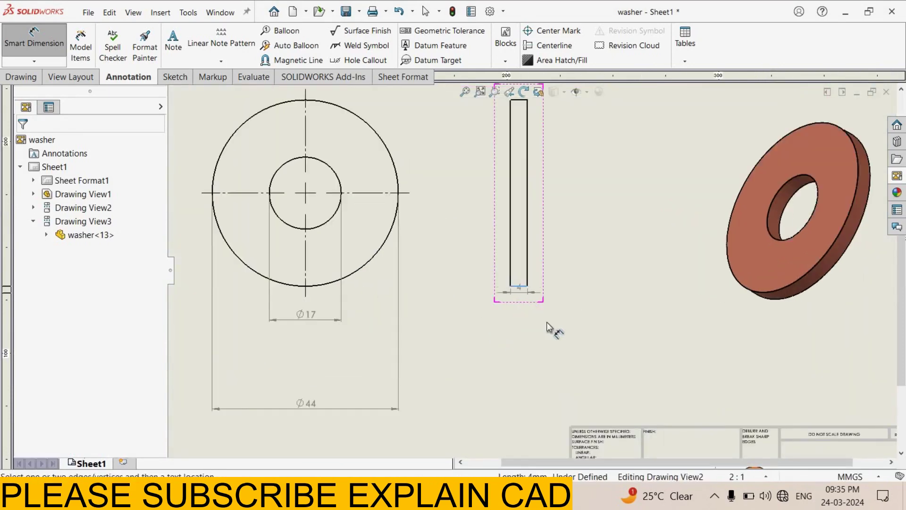
right_click(584, 297)
left_click(609, 348)
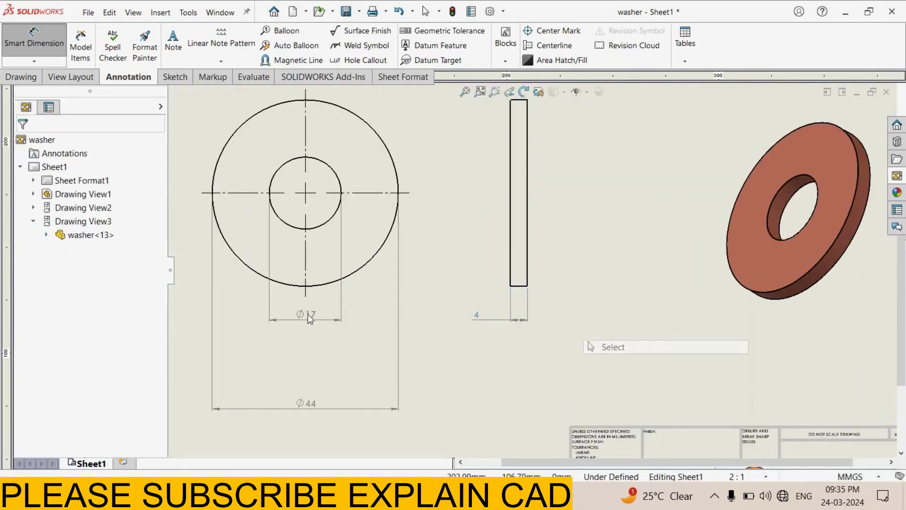
- Reposition the Ø17, Ø44 and 4 dimensions neatly beneath their views
left_click_drag(312, 320, 311, 315)
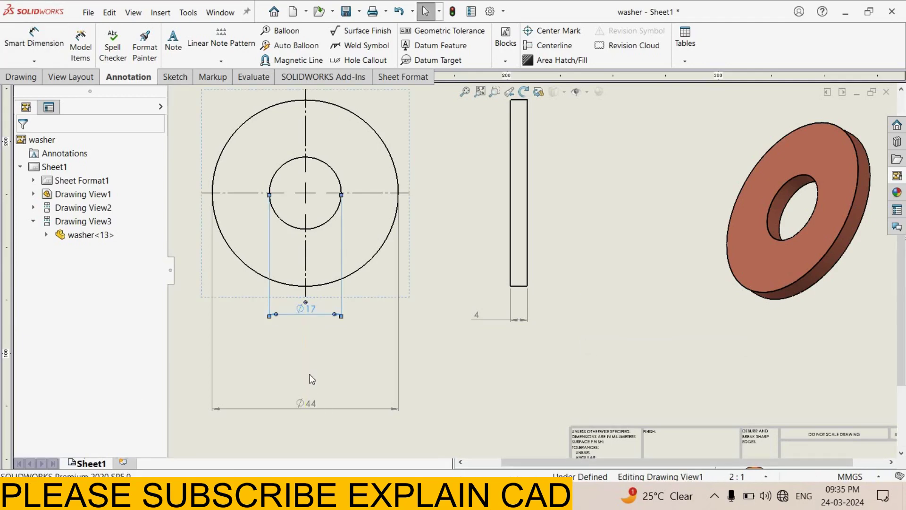
left_click_drag(313, 400, 313, 331)
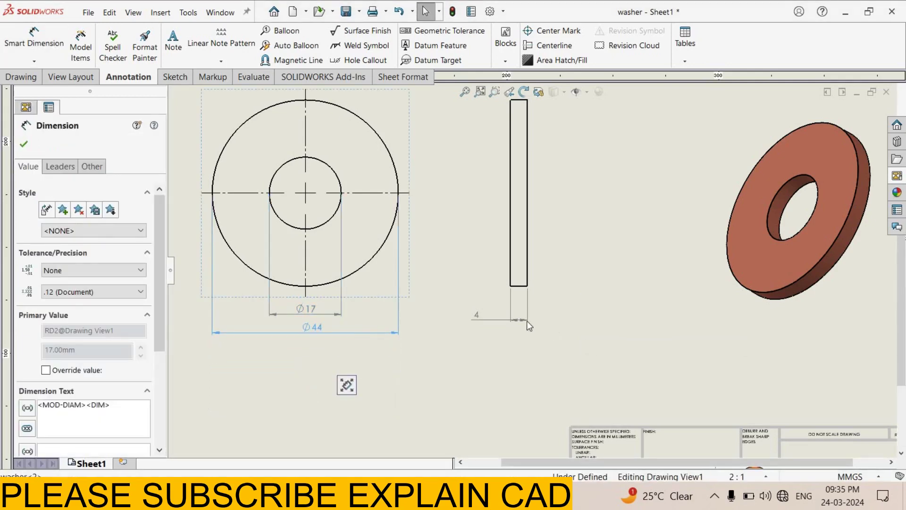
left_click_drag(477, 319, 517, 332)
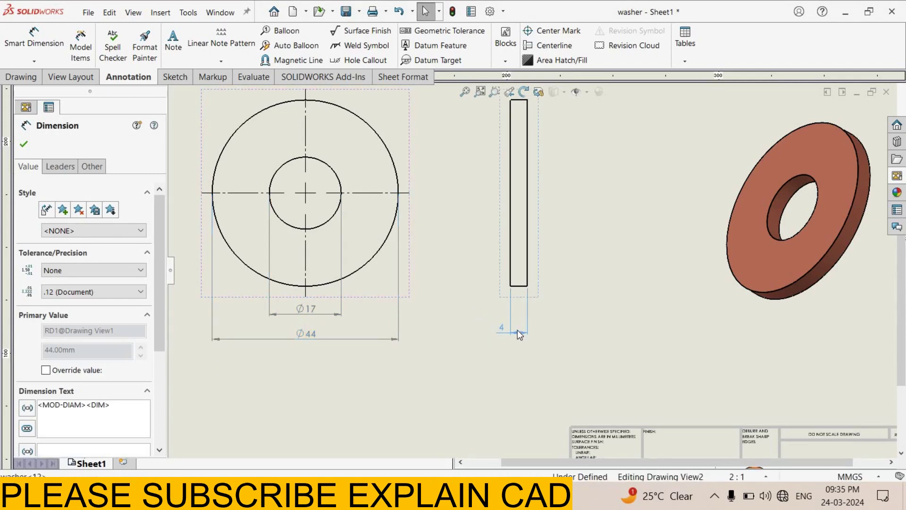
left_click(566, 348)
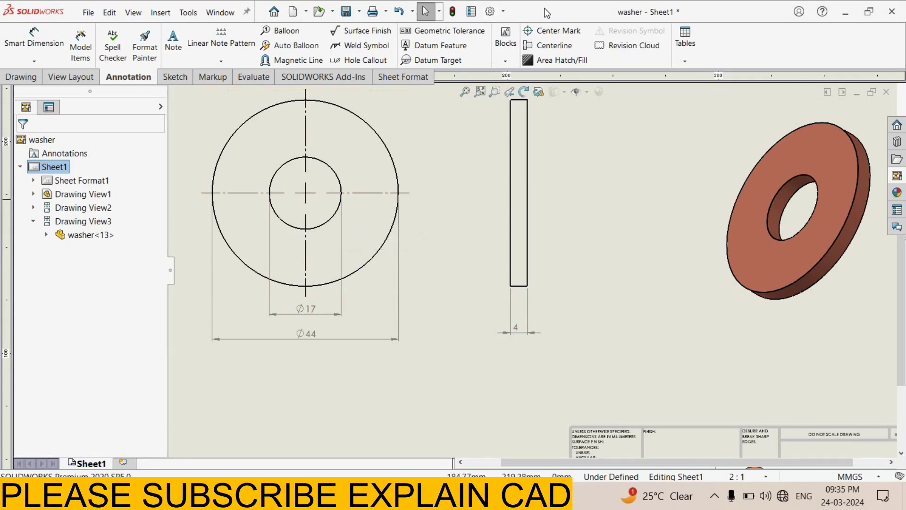
- Enable the Line Format toolbar so it docks below the drawing sheet
right_click(568, 59)
mouse_move(582, 63)
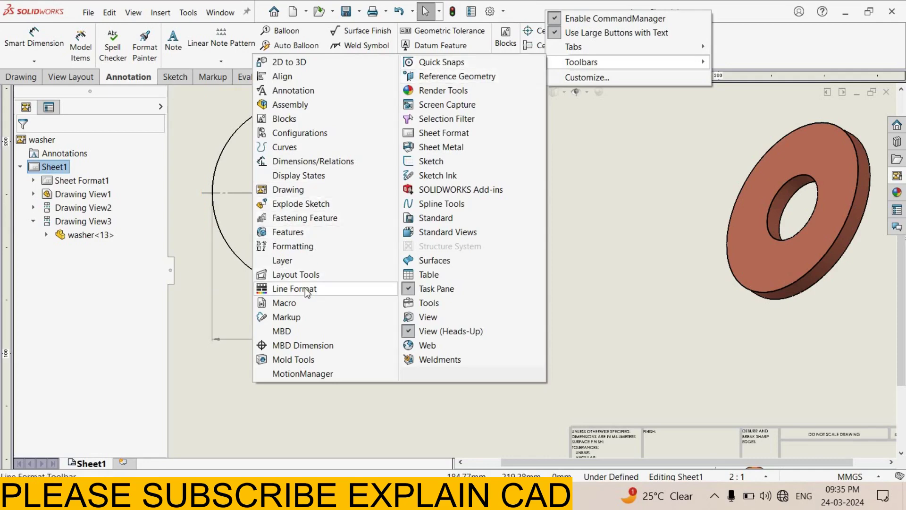
left_click(305, 288)
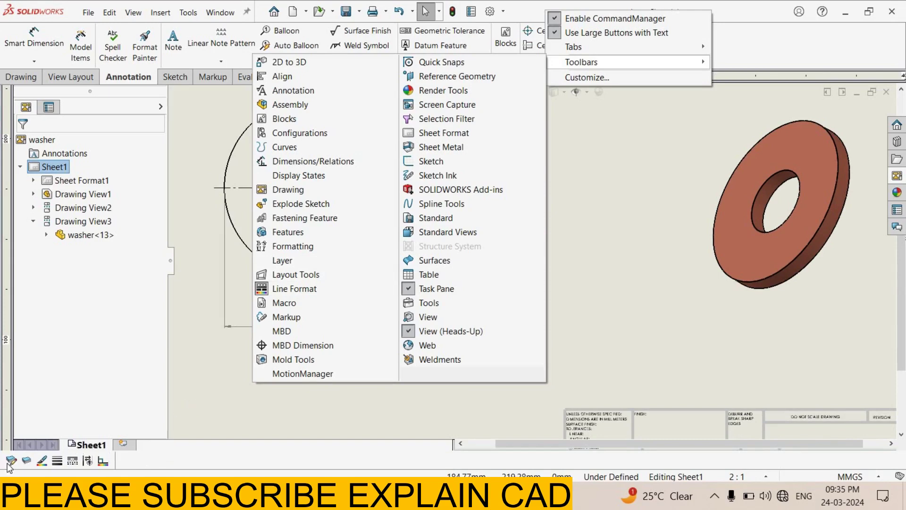
left_click(21, 468)
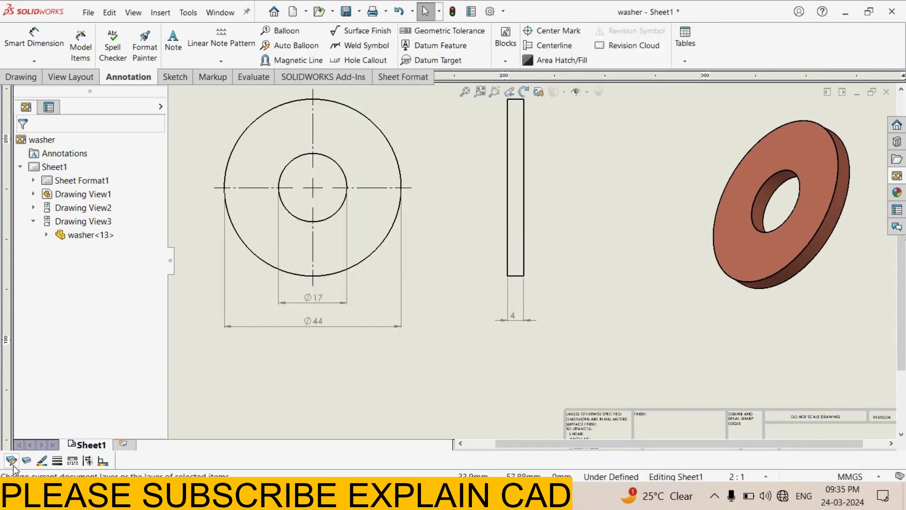
- Assign the Ø17 dimension to the FORMAT layer
left_click(90, 452)
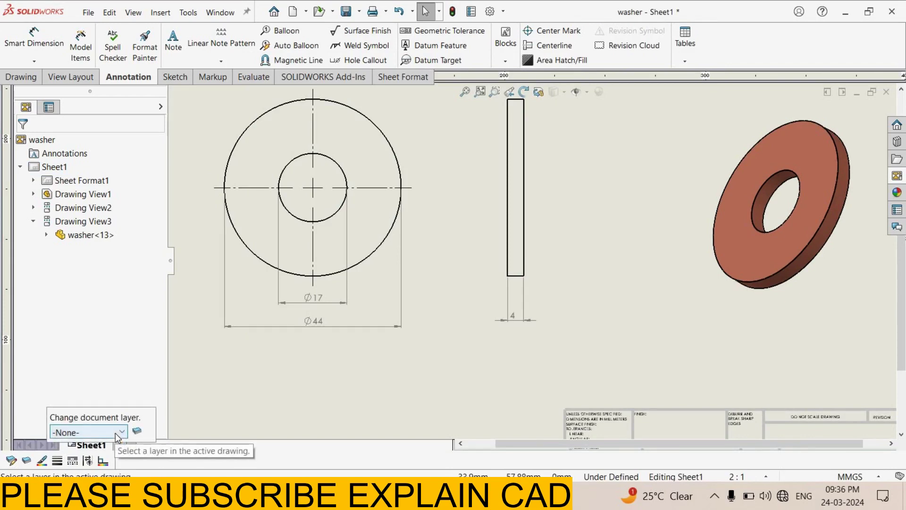
left_click(118, 432)
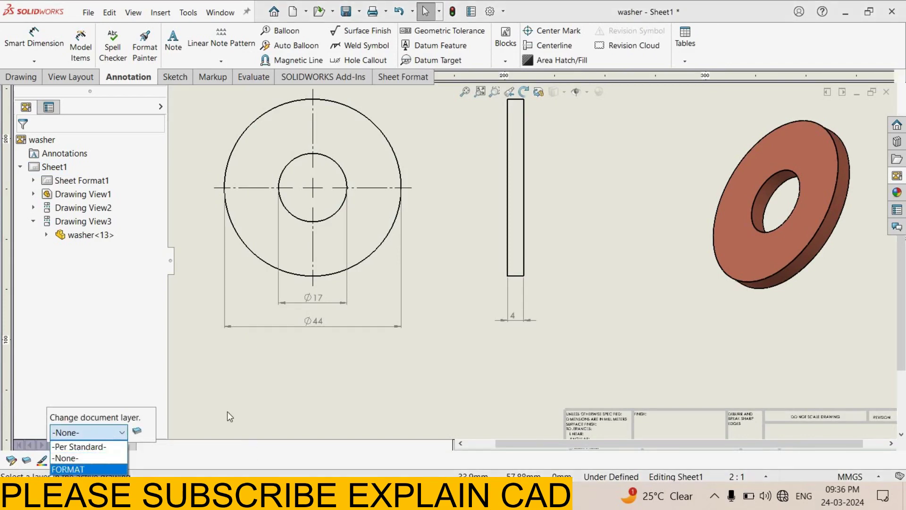
left_click(317, 305)
left_click(317, 306)
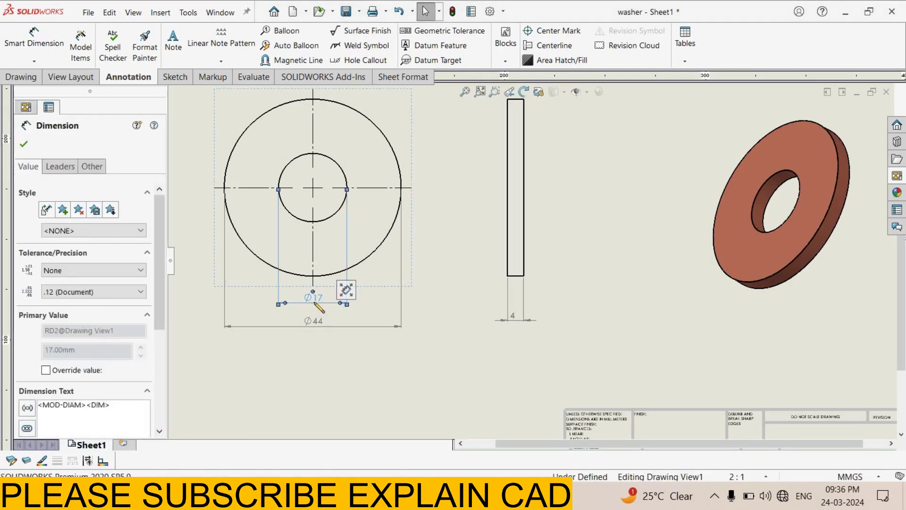
left_click(12, 462)
left_click(121, 430)
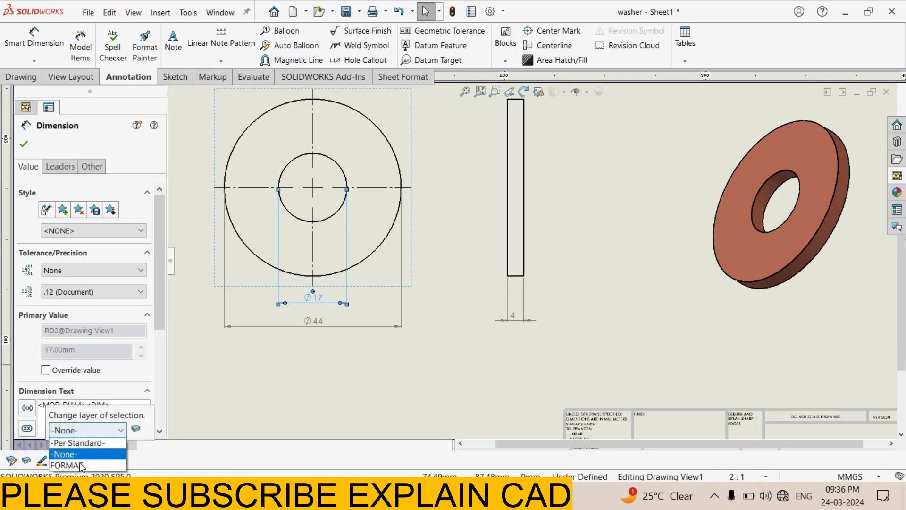
left_click(66, 461)
key("Escape")
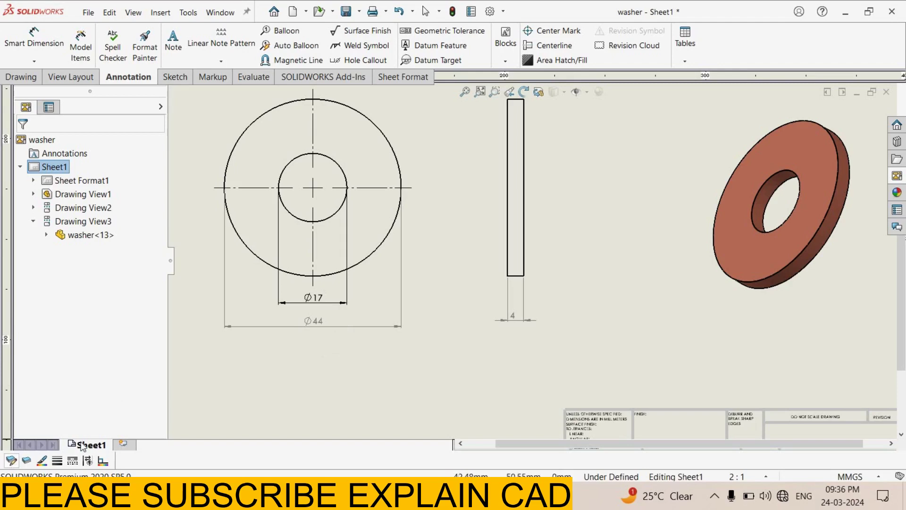
- Set the current document layer to -Per Standard-
mouse_move(57, 460)
left_click(93, 428)
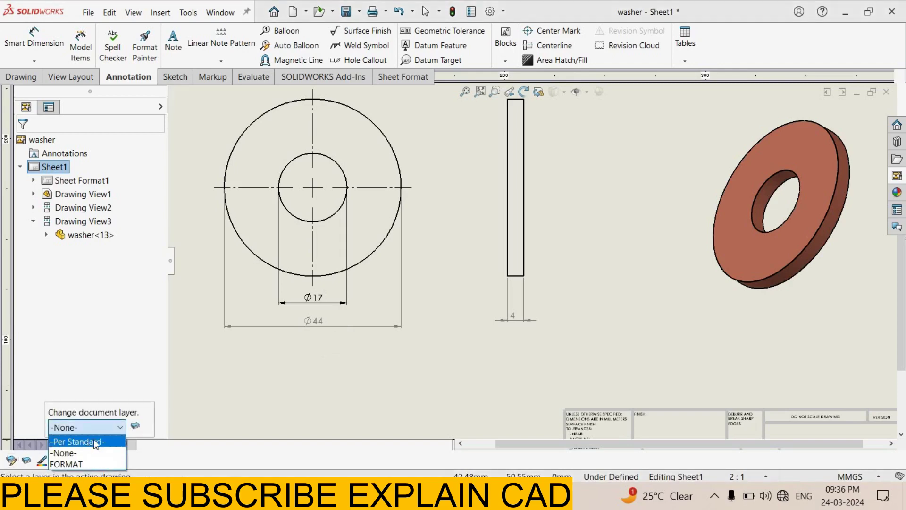
left_click(88, 442)
left_click(94, 427)
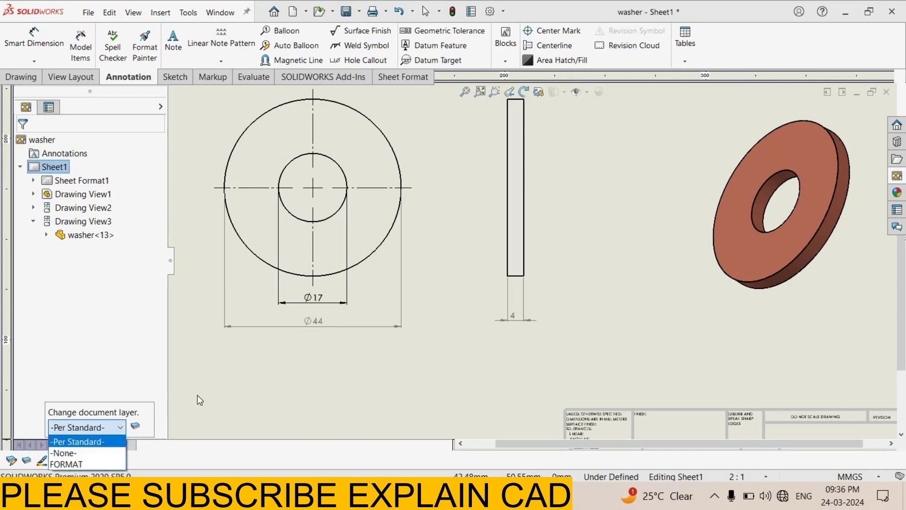
left_click(21, 463)
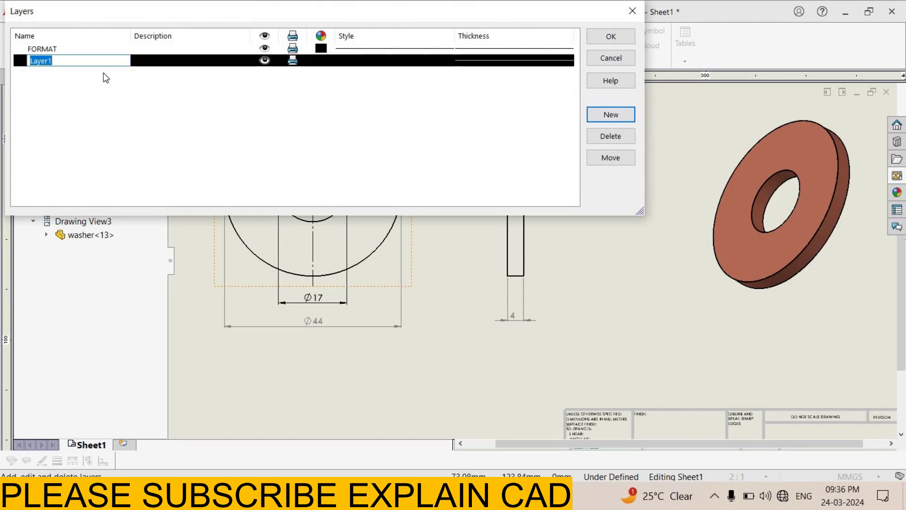
- Name the new layer 'red' with the description 'colour'
type("red")
left_click(250, 65)
left_click(216, 66)
type("colour")
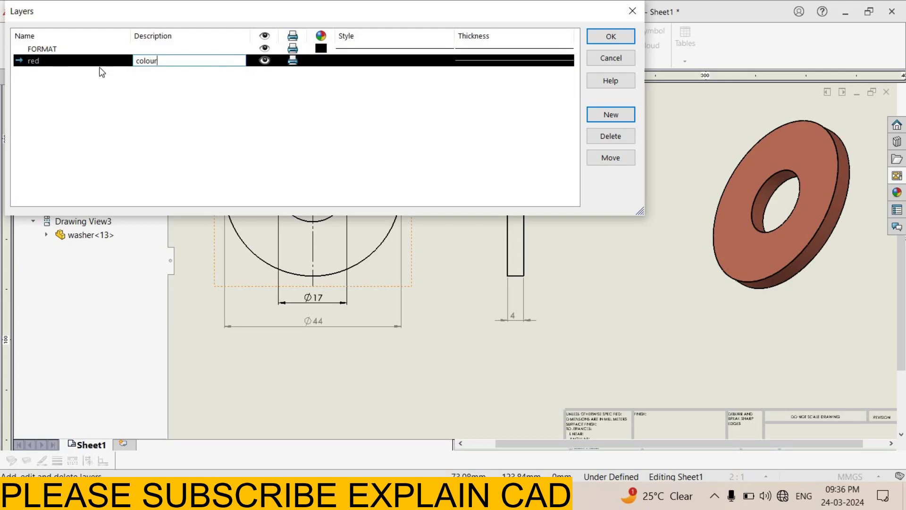
left_click(322, 63)
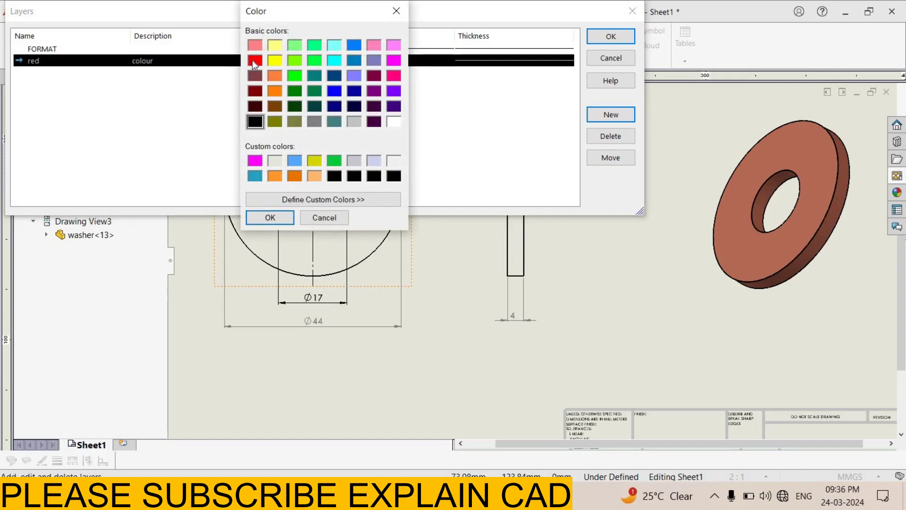
- Give the red layer red colour, Center line style and 0.5mm thickness
key("Up")
key("Up")
key("Up")
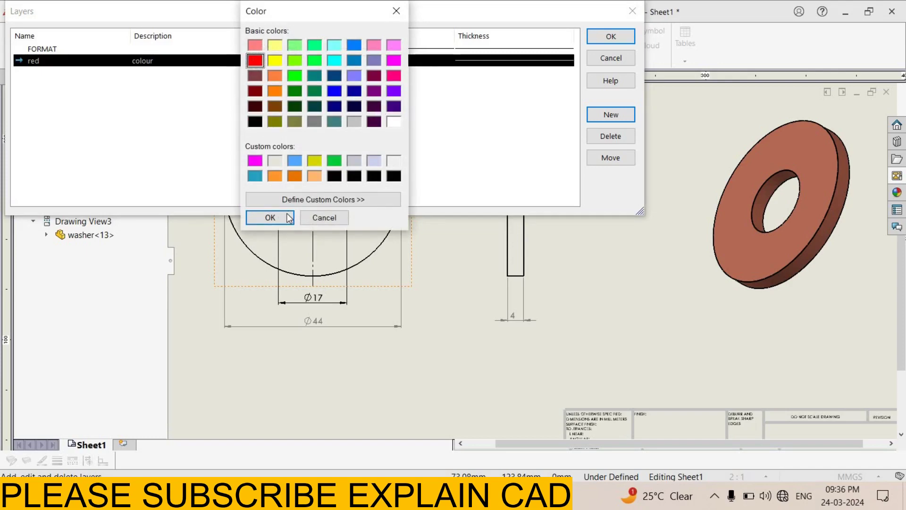
left_click(290, 218)
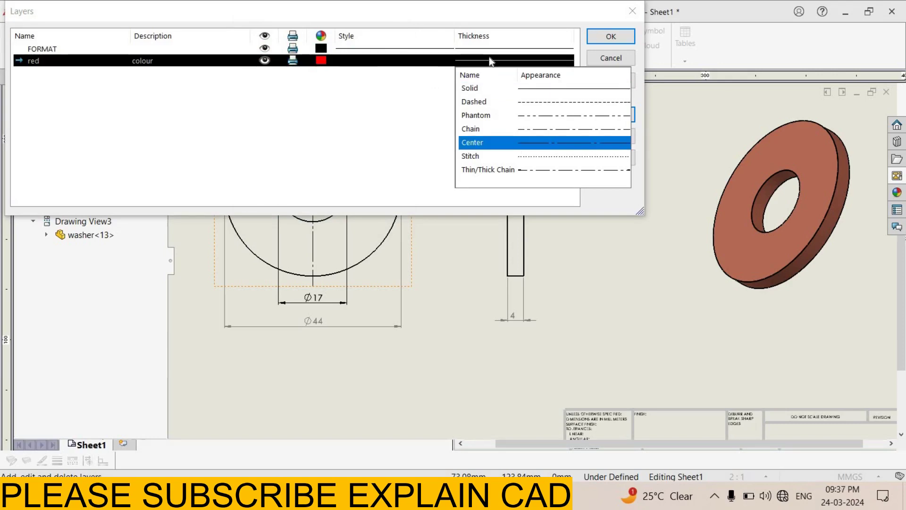
key("Return")
left_click(505, 95)
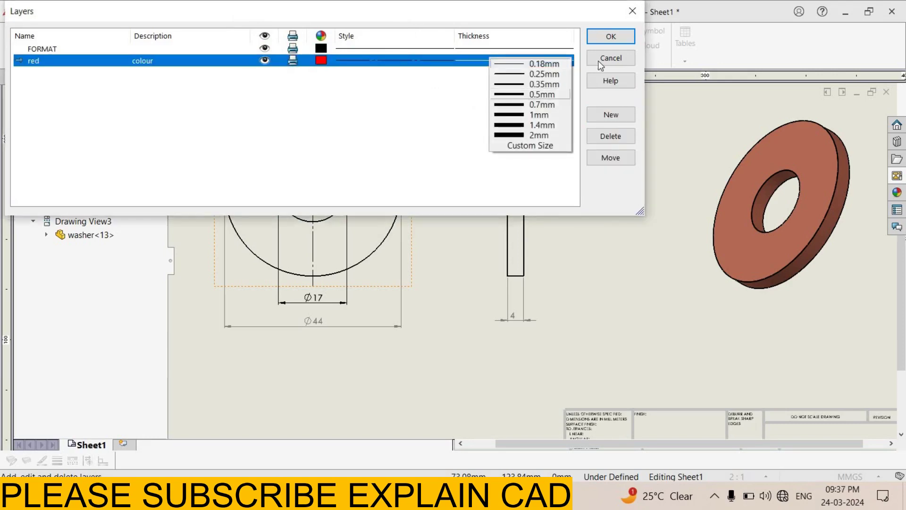
key("Return")
left_click(599, 36)
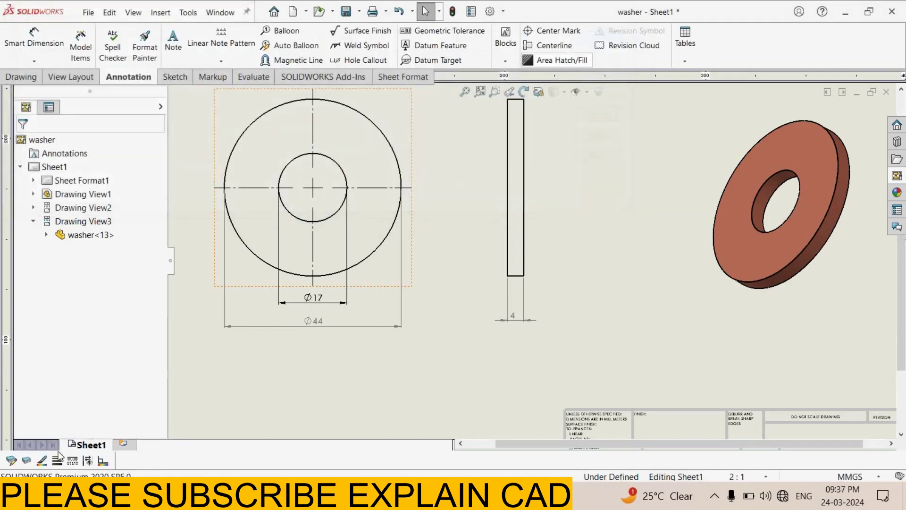
- Add another layer named 'blue' with the description 'colour'
left_click(27, 460)
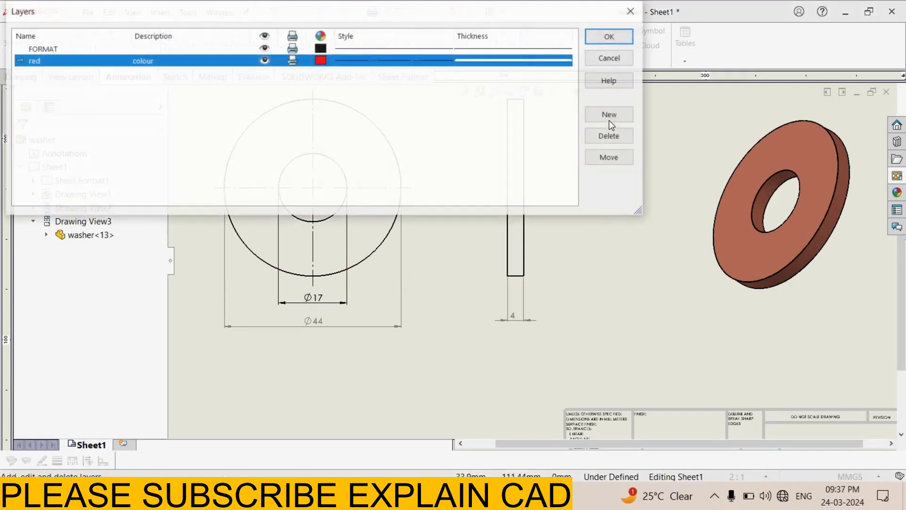
key("alt+n")
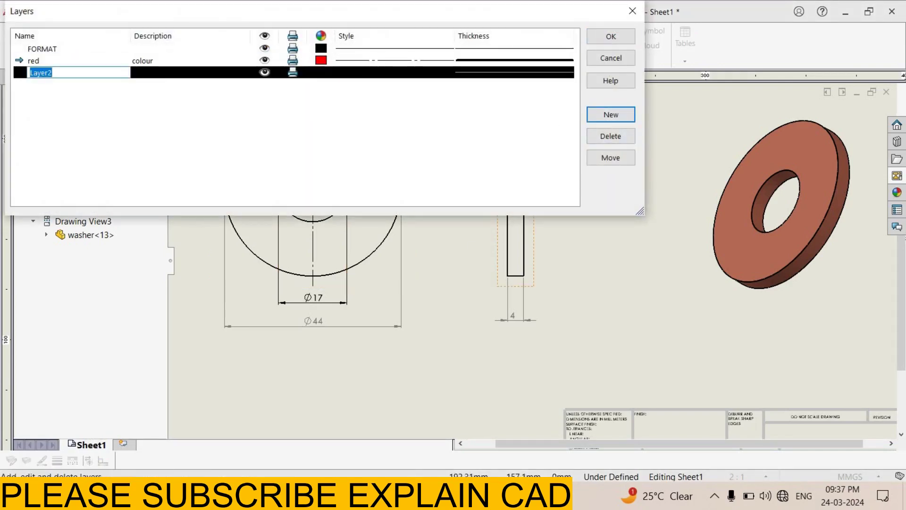
type("blue")
left_click(185, 73)
type("colour")
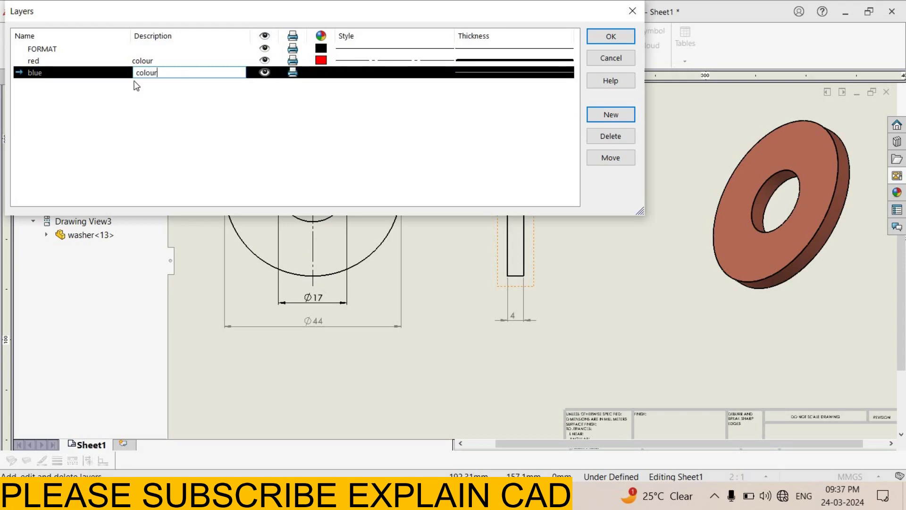
double_click(170, 76)
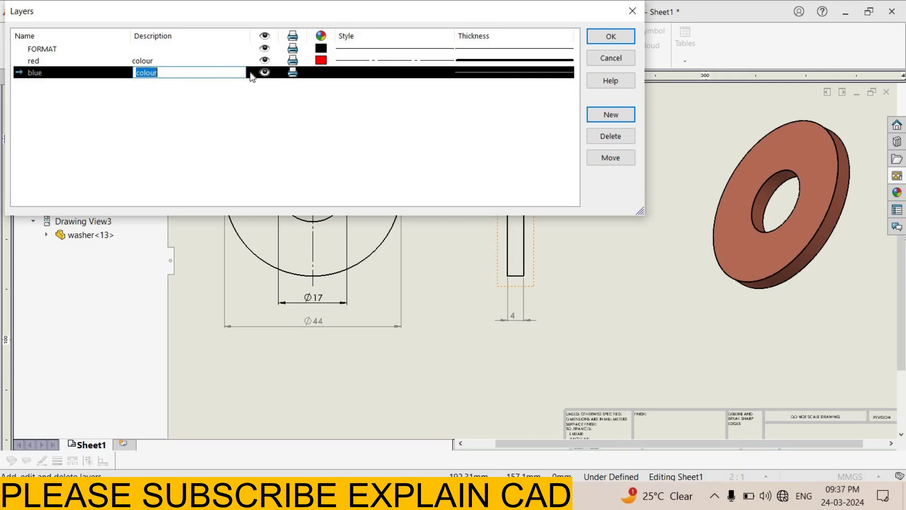
- Give the blue layer dark blue colour, Stitch line style and a thick line weight
left_click(326, 72)
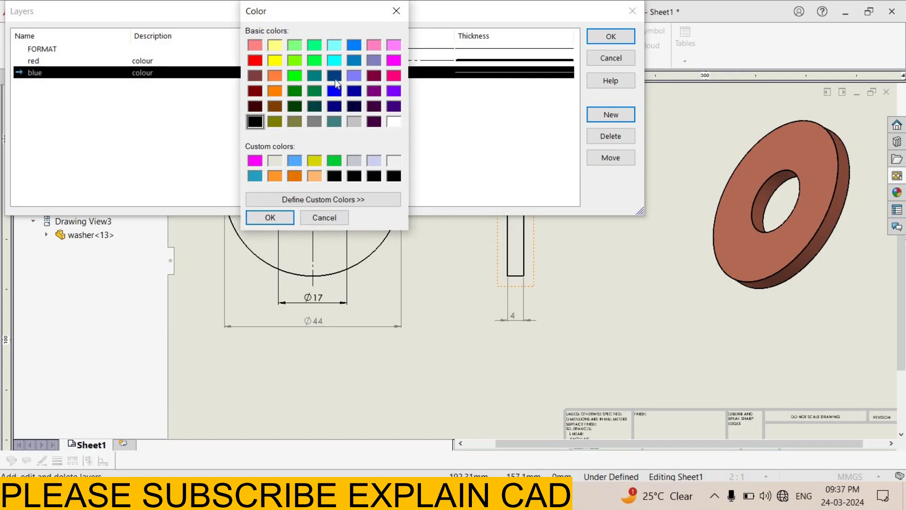
left_click(259, 224)
left_click(414, 76)
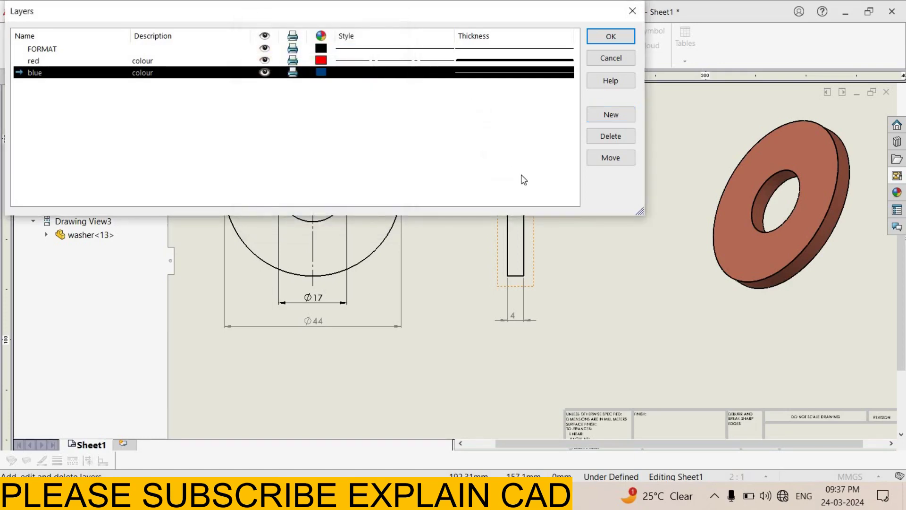
left_click(543, 168)
left_click(549, 73)
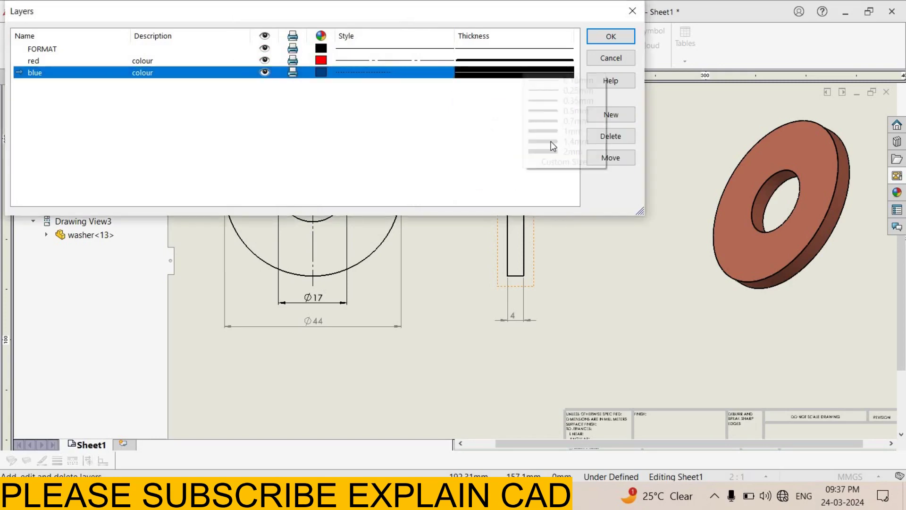
left_click(605, 38)
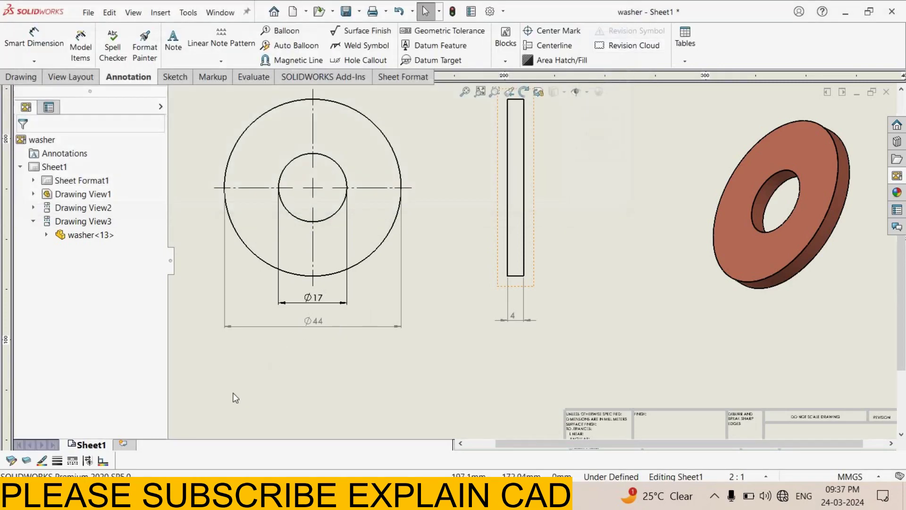
- Move the Ø44 diameter dimension onto the red layer
left_click(320, 327)
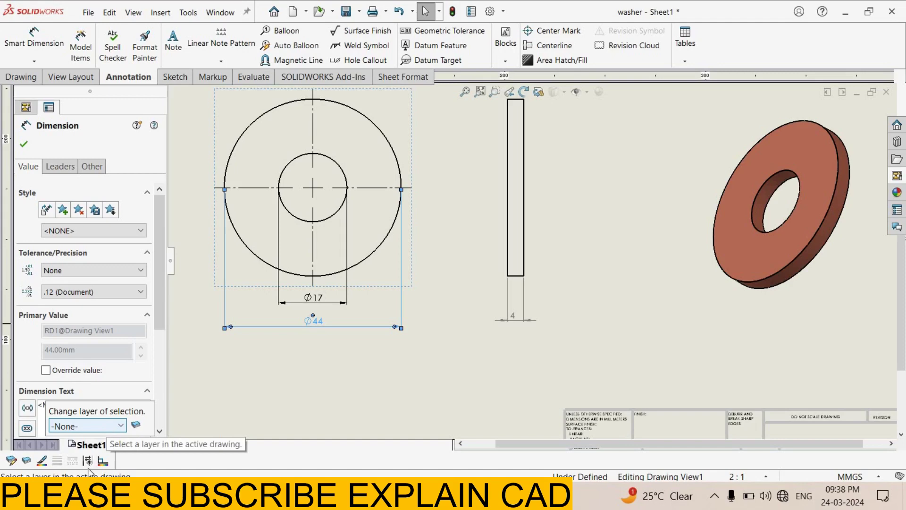
left_click(121, 425)
left_click(61, 475)
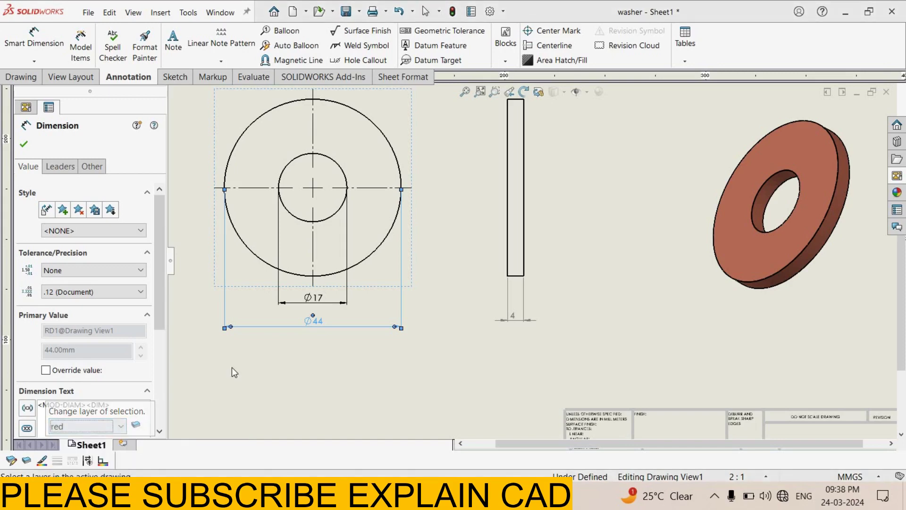
left_click(313, 333)
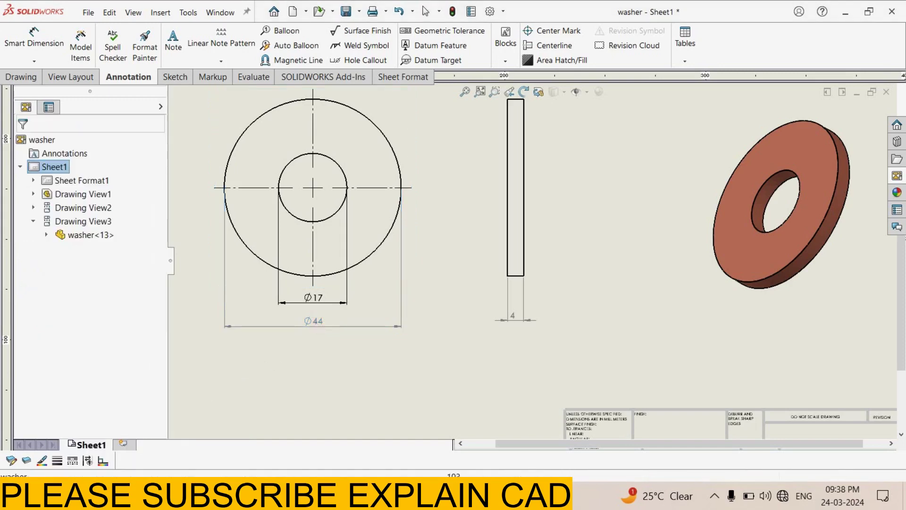
left_click(314, 322)
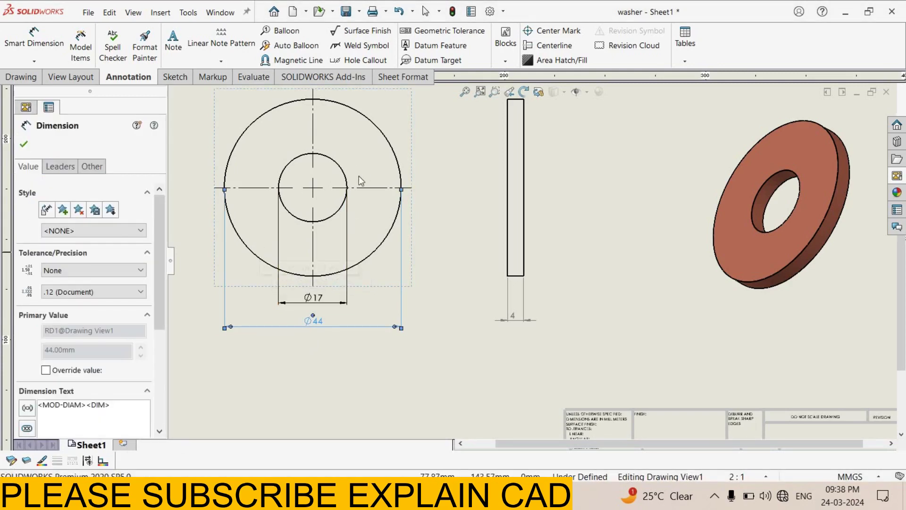
- Put the front view's outer circle geometry on the FORMAT layer
left_click(390, 235)
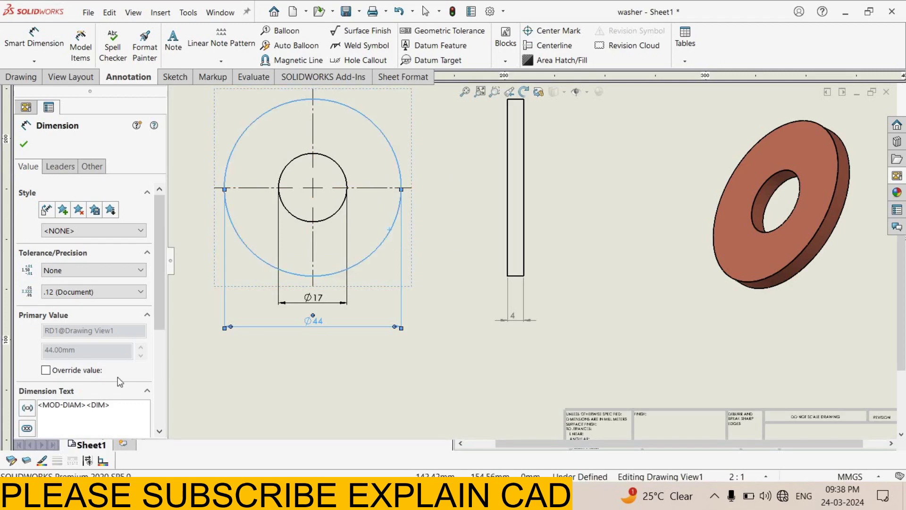
left_click(27, 460)
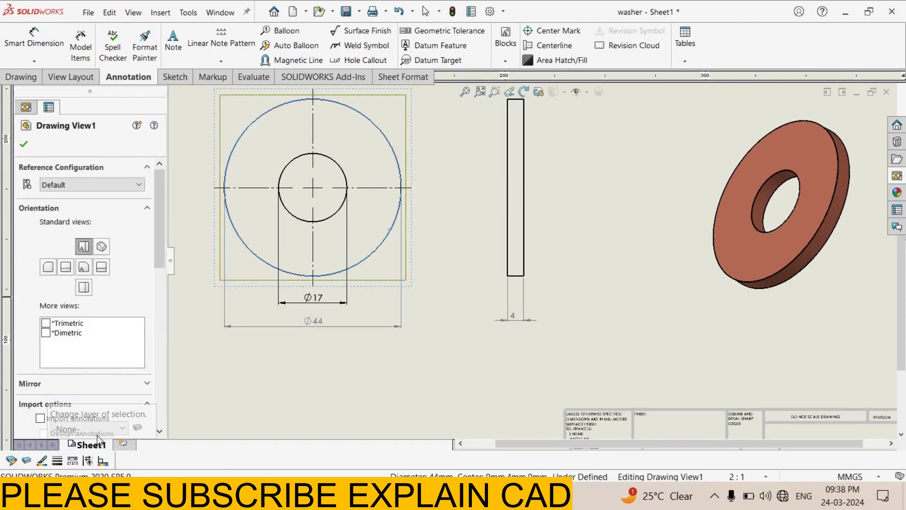
left_click(122, 428)
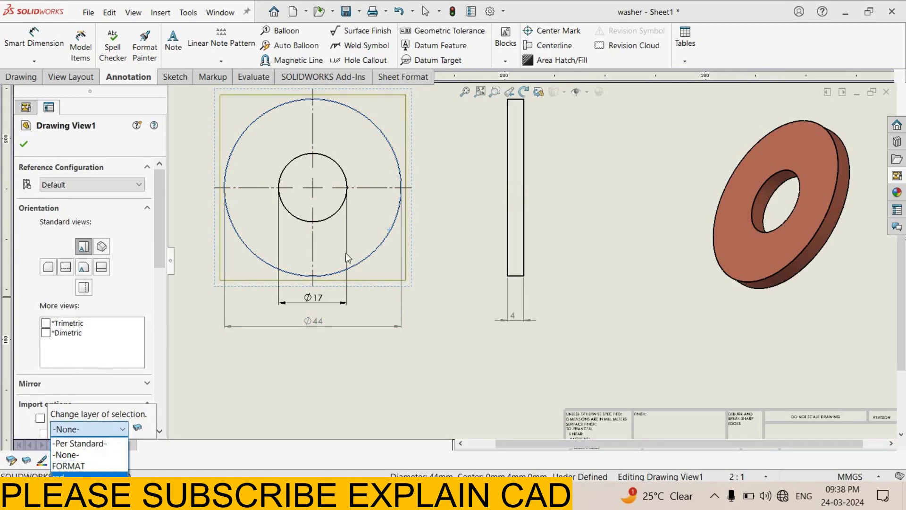
left_click(68, 466)
left_click(280, 358)
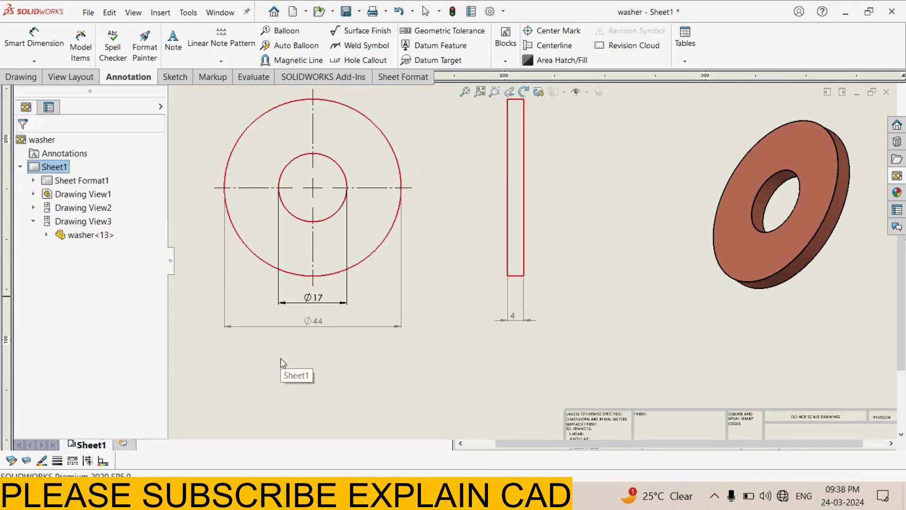
key("Escape")
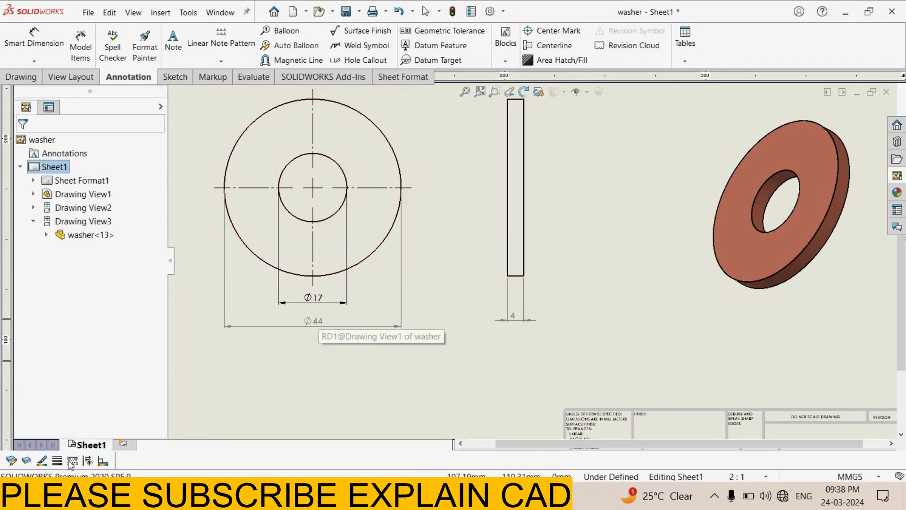
- Set the front-view diameter dimensions' line colours, making the Ø17 dimension green
left_click(314, 321)
left_click(42, 461)
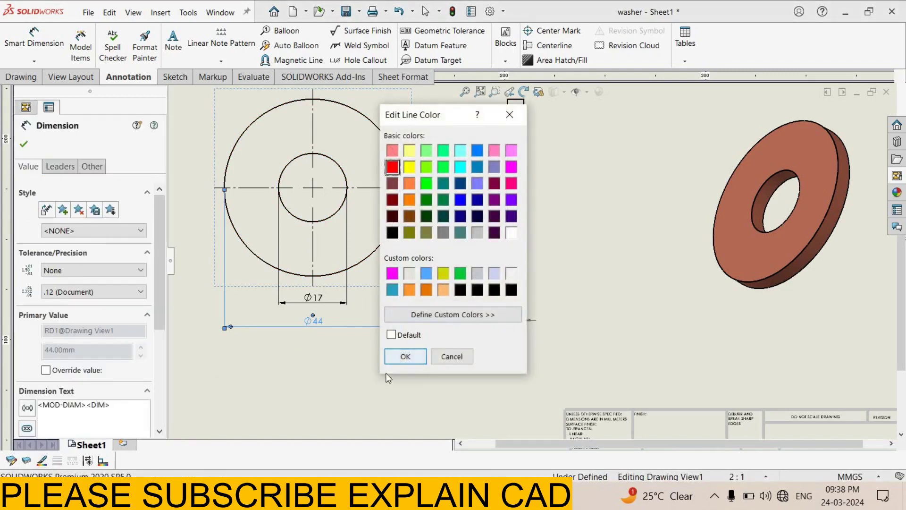
left_click(406, 358)
left_click(435, 317)
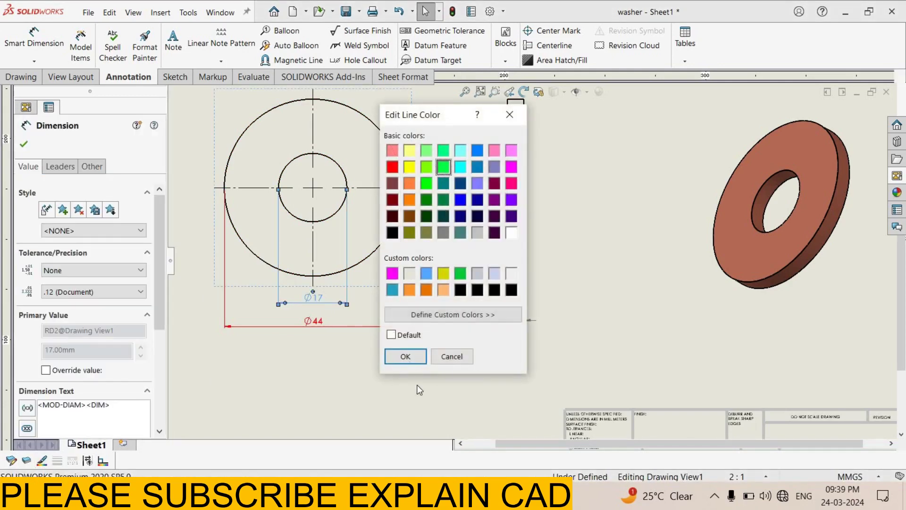
left_click(406, 356)
- Colour the side view's 4 thickness dimension blue
left_click(514, 320)
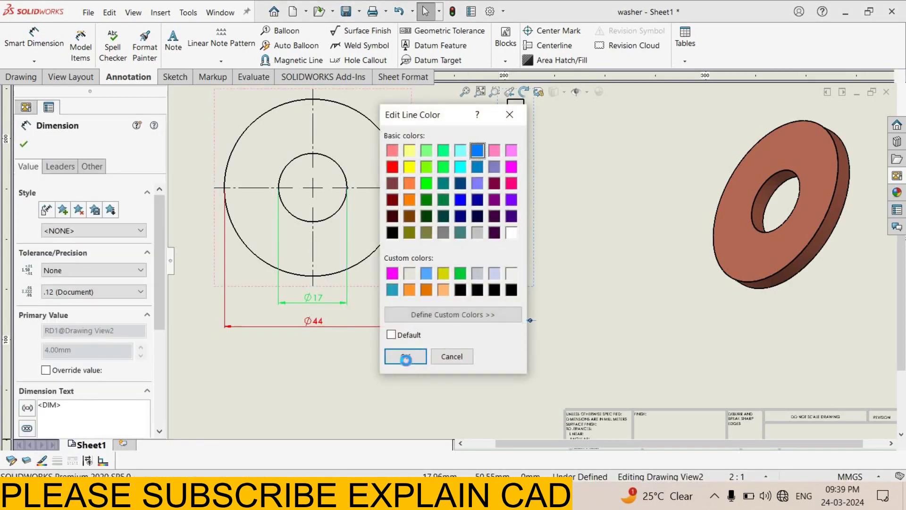
left_click(404, 356)
key("Escape")
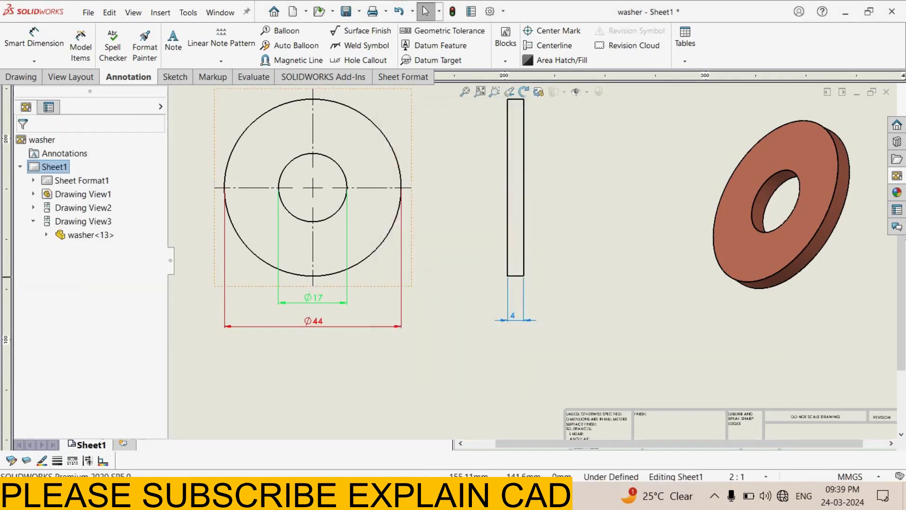
- Make the outer Ø44 circle orange with a thick line weight
left_click(384, 241)
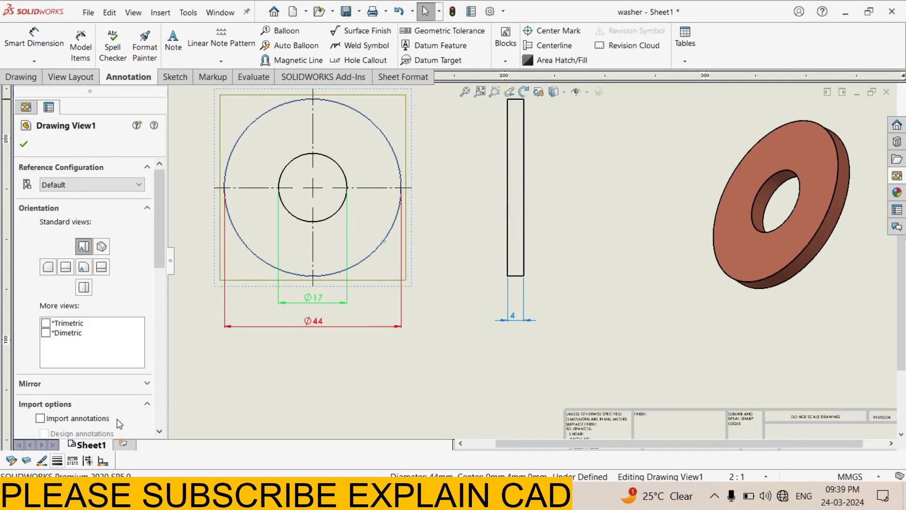
left_click(41, 460)
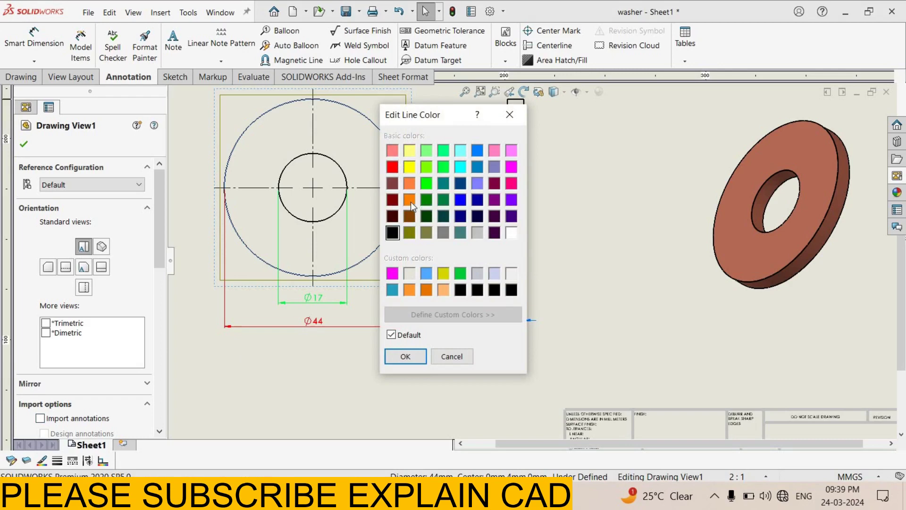
left_click(409, 199)
left_click(405, 357)
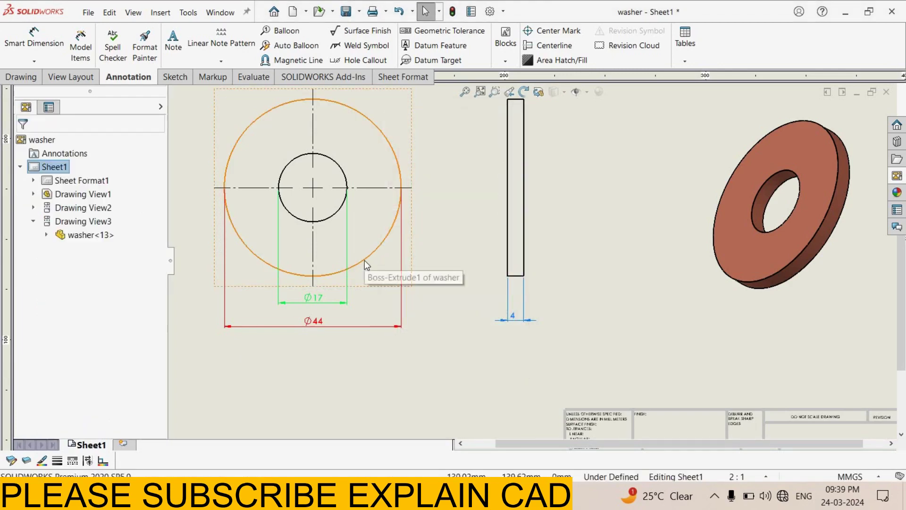
left_click(365, 259)
left_click(57, 460)
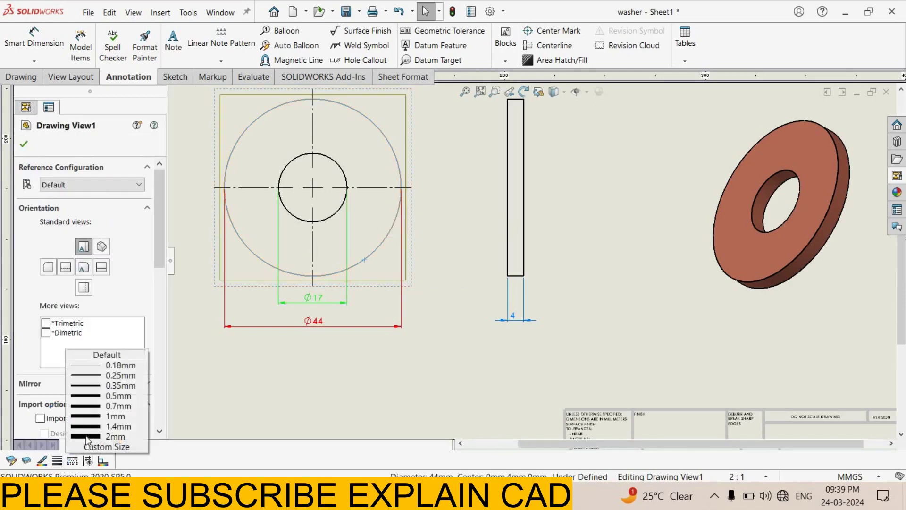
left_click(294, 325)
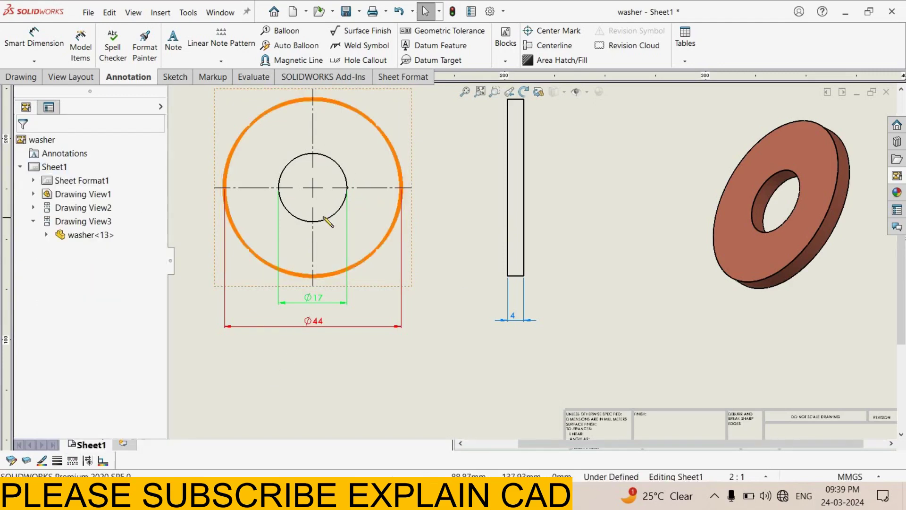
- Make the inner Ø17 circle thick and orange as well
left_click(325, 219)
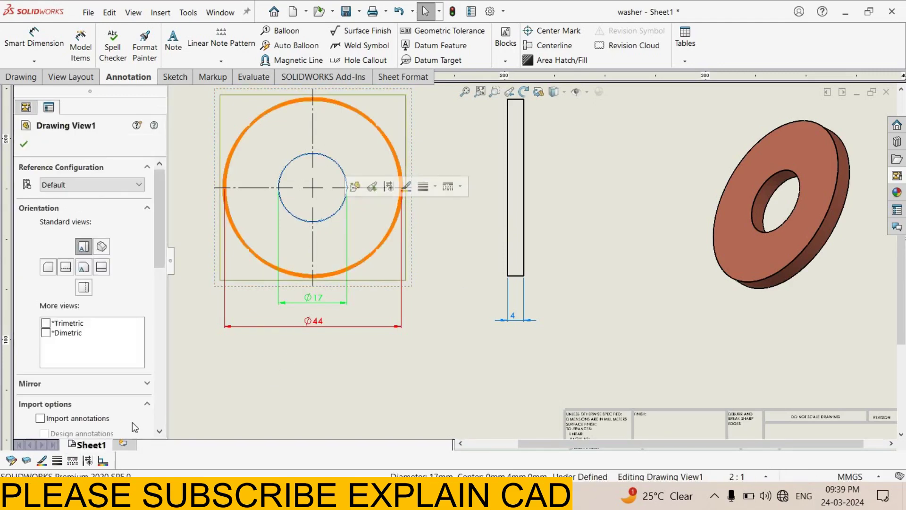
left_click(57, 460)
left_click(94, 426)
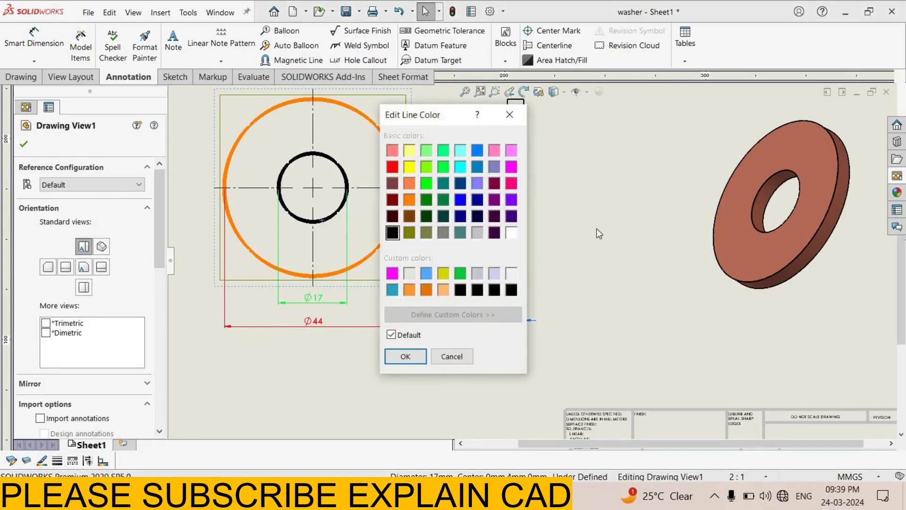
left_click(409, 199)
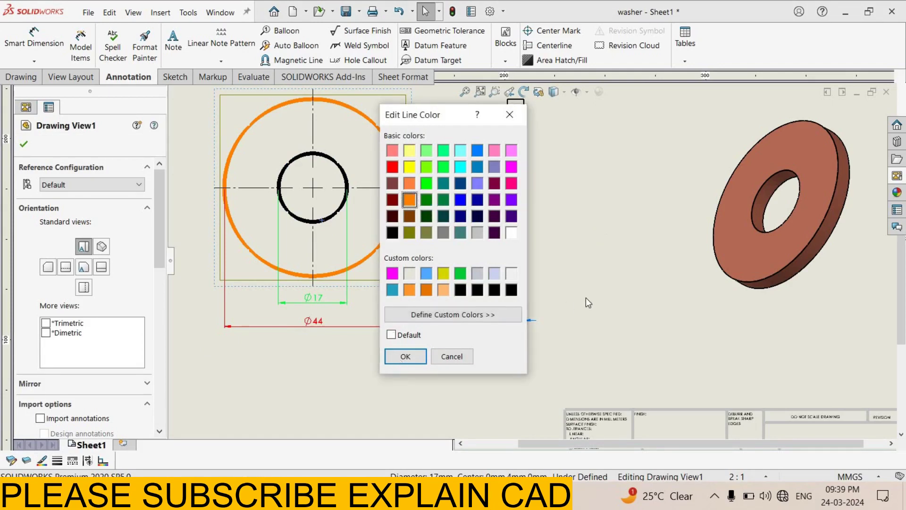
left_click(401, 357)
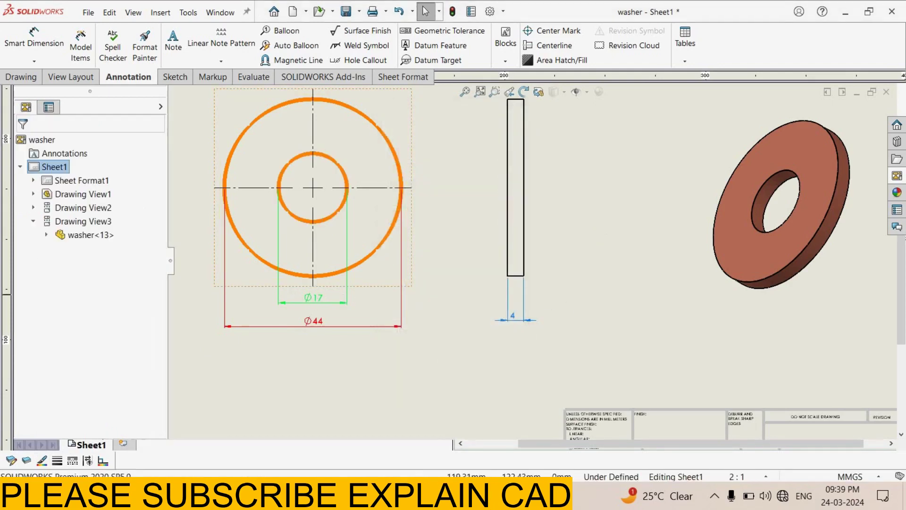
- Give the Ø17 diameter dimension a red line color and drag the 4 dimension lower
left_click(310, 297)
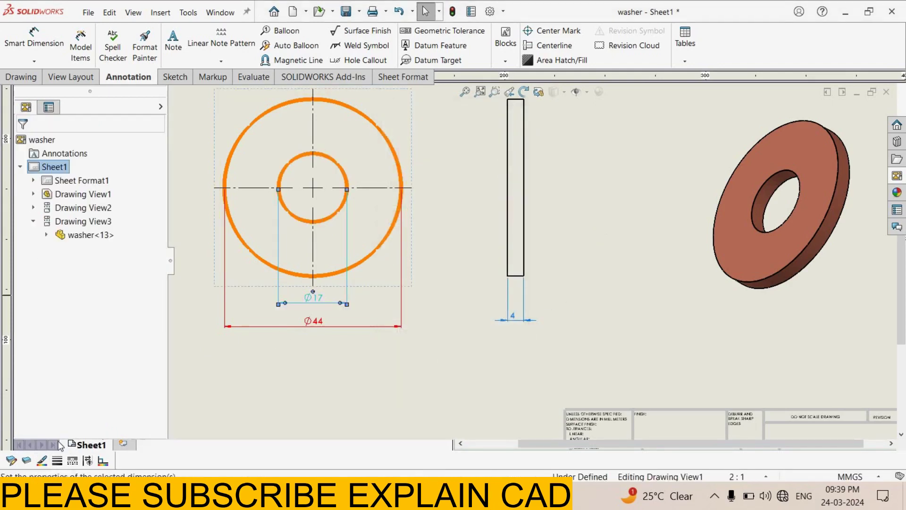
left_click(41, 460)
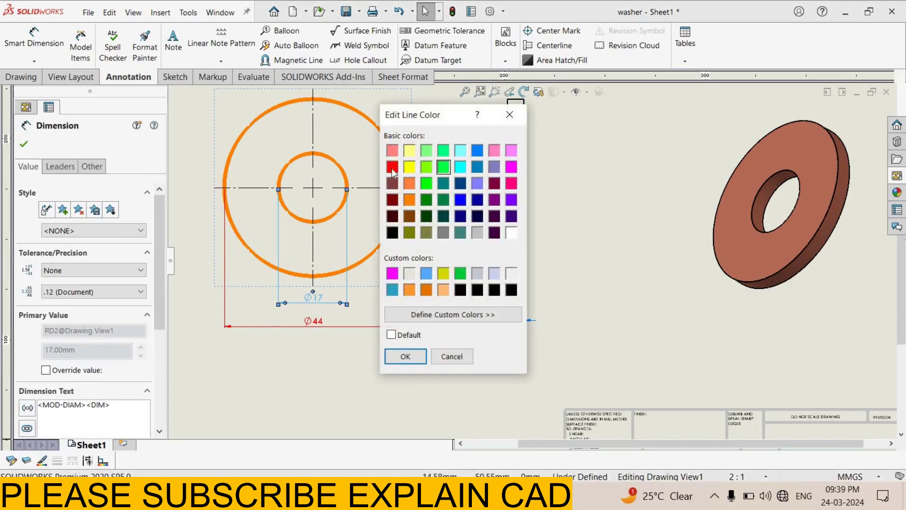
left_click(453, 357)
left_click(474, 319)
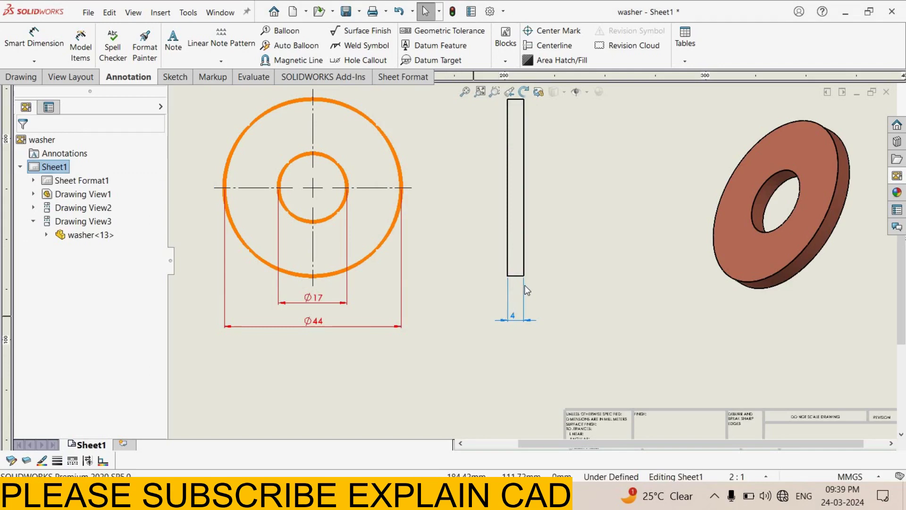
left_click_drag(514, 315, 519, 333)
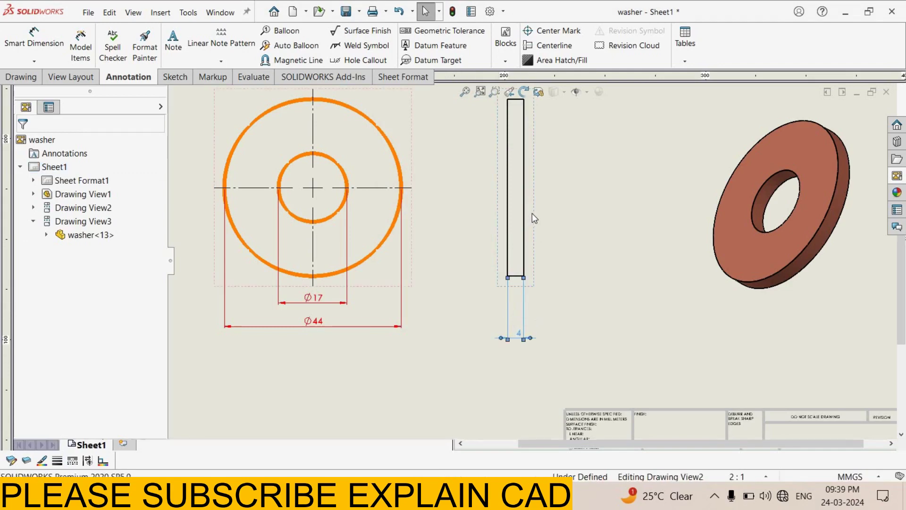
- Hide the inner Ø17 circle of the front view with Hide/Show Edges
left_click(92, 463)
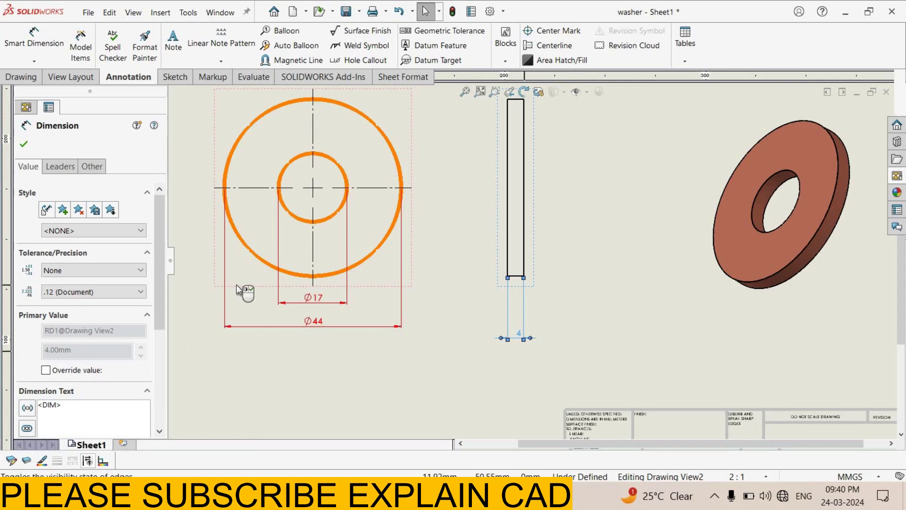
left_click(330, 218)
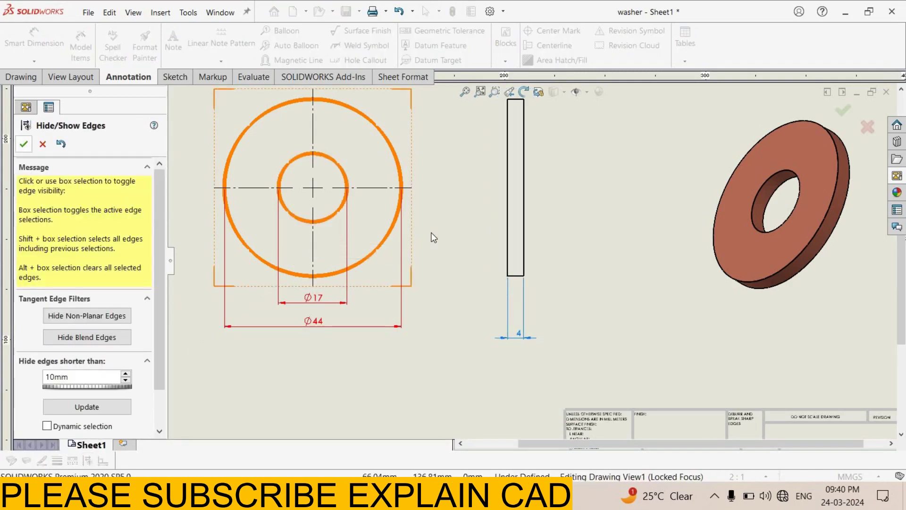
left_click(24, 144)
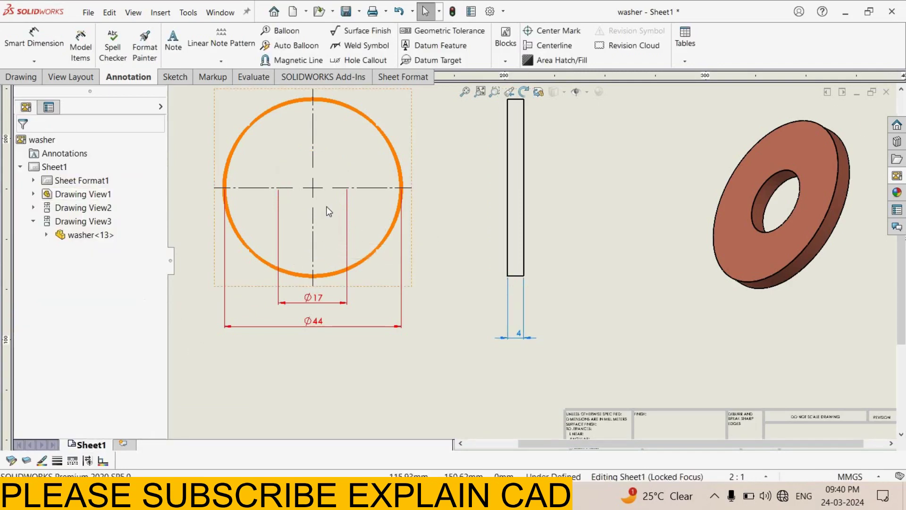
- Reset all hidden edges in Drawing View1 so both circles reappear
left_click(88, 460)
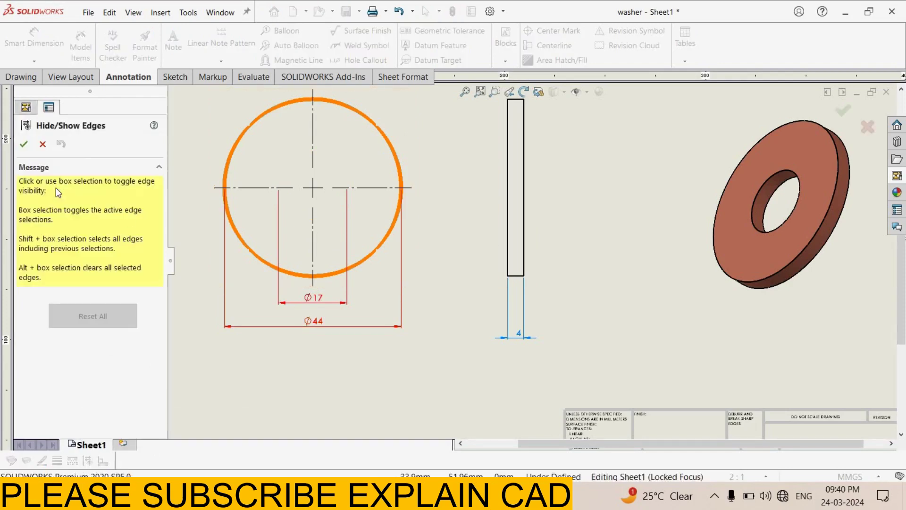
left_click(189, 270)
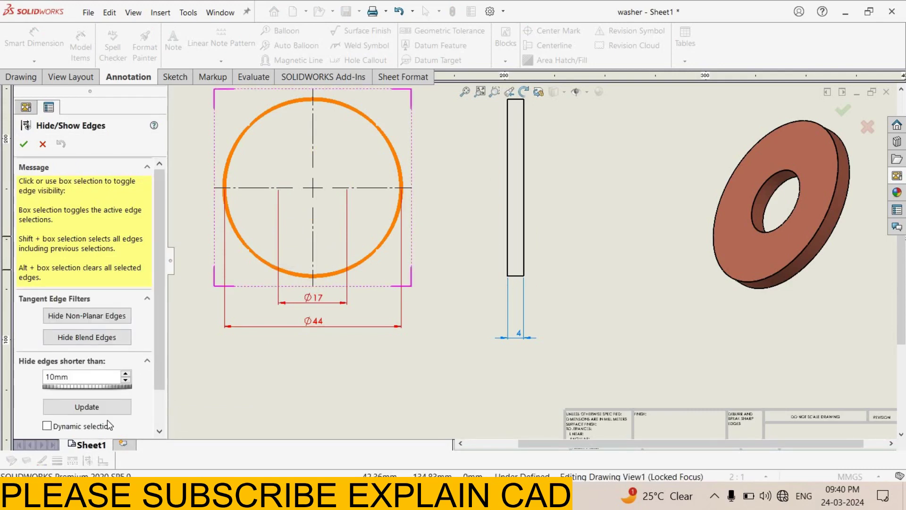
scroll(95, 283, "down", 2)
left_click(342, 195)
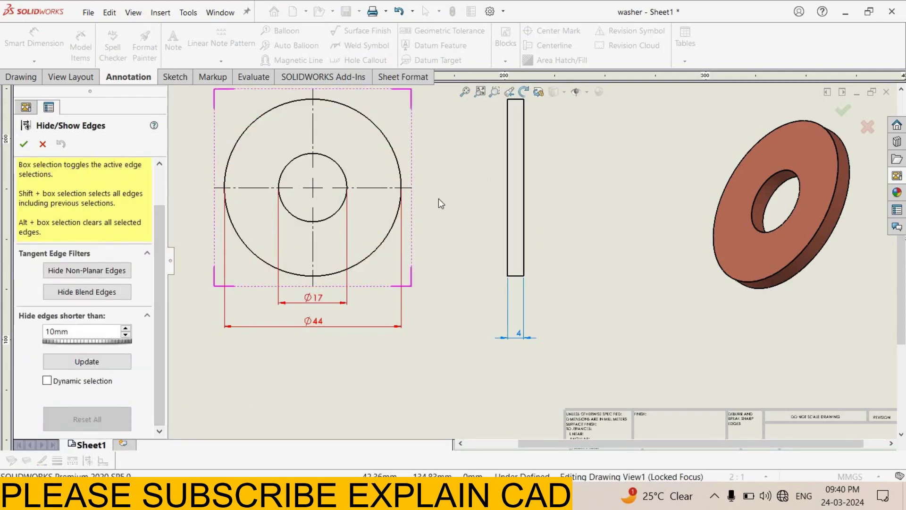
key("Return")
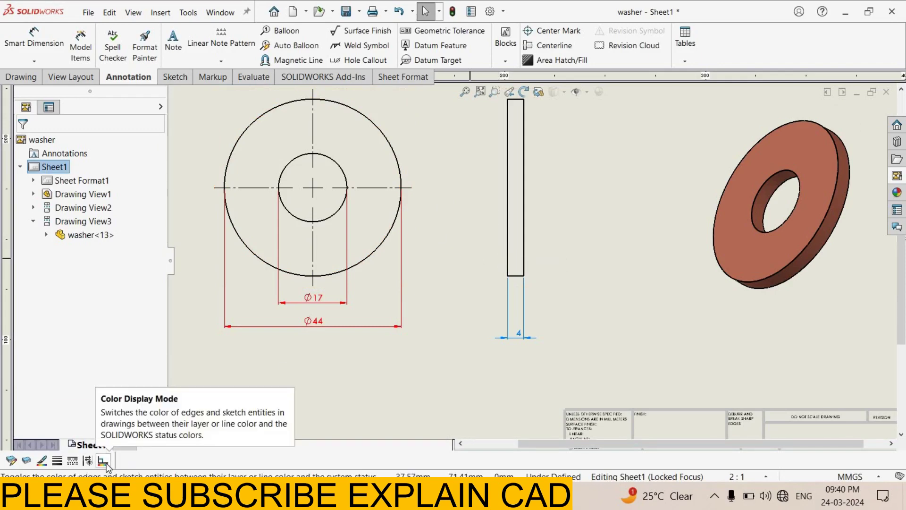
left_click(103, 460)
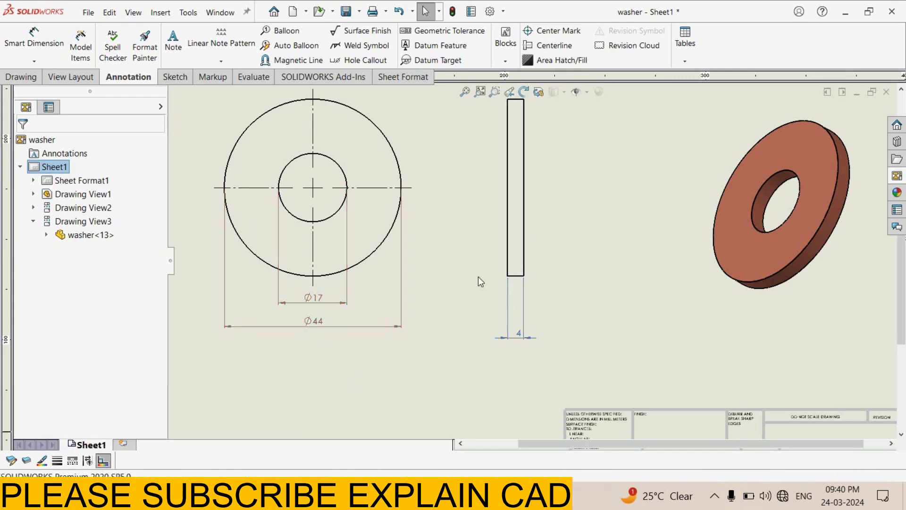
left_click(101, 461)
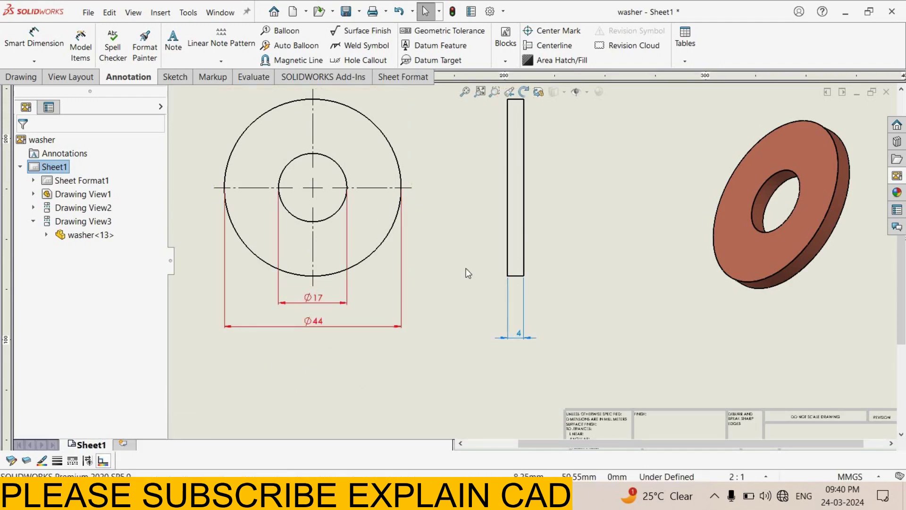